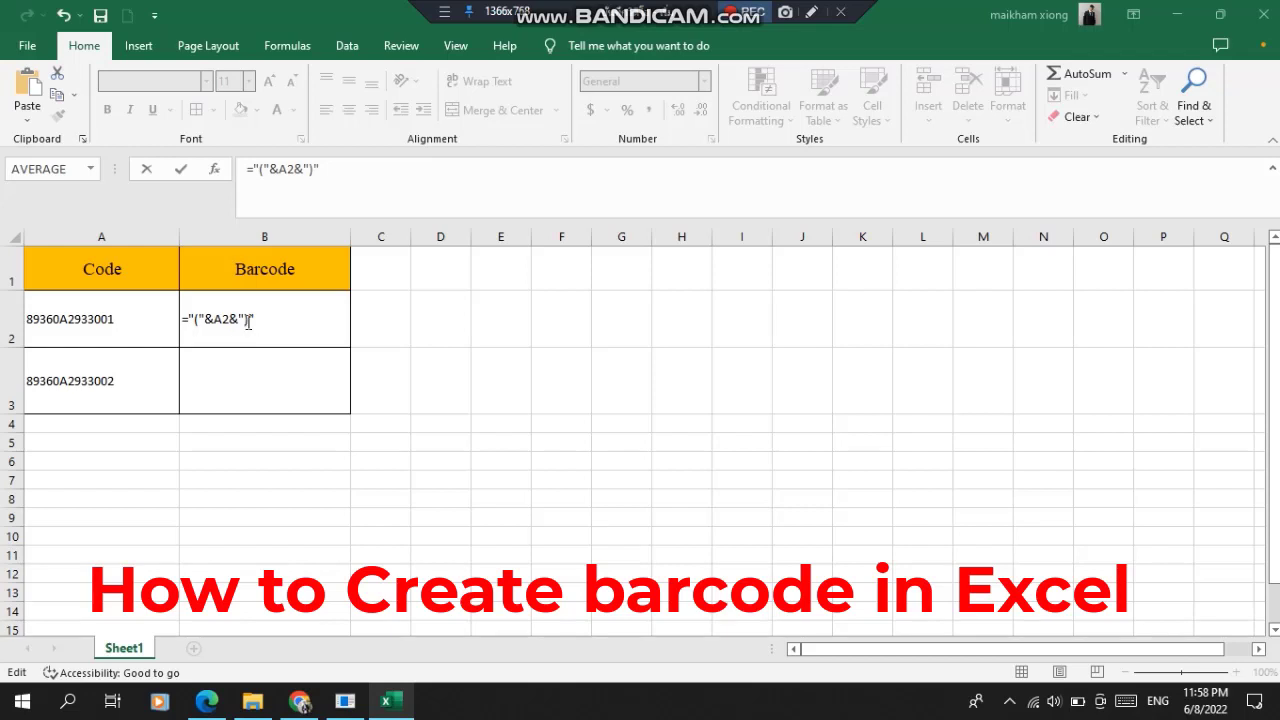
# Set B2 to ="("&A2&")", give it an IDAutomation barcode font, and widen column B.
pyautogui.doubleClick(248, 321)
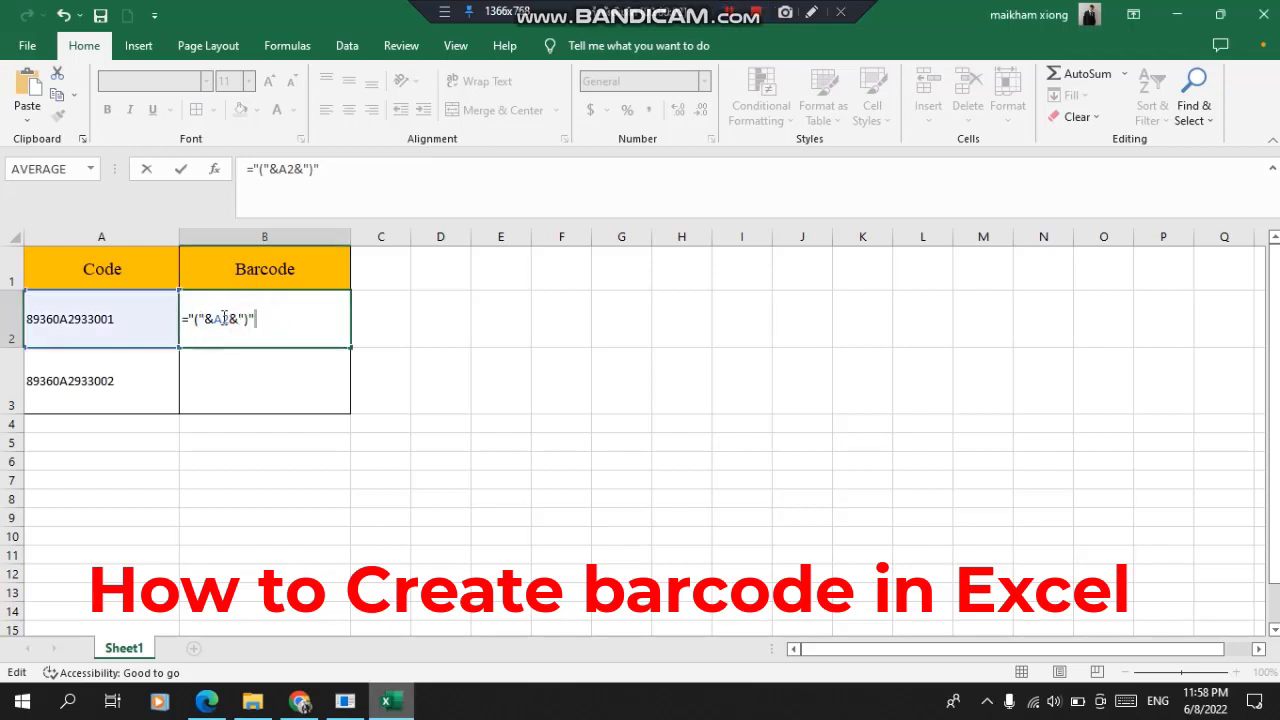
pyautogui.click(105, 319)
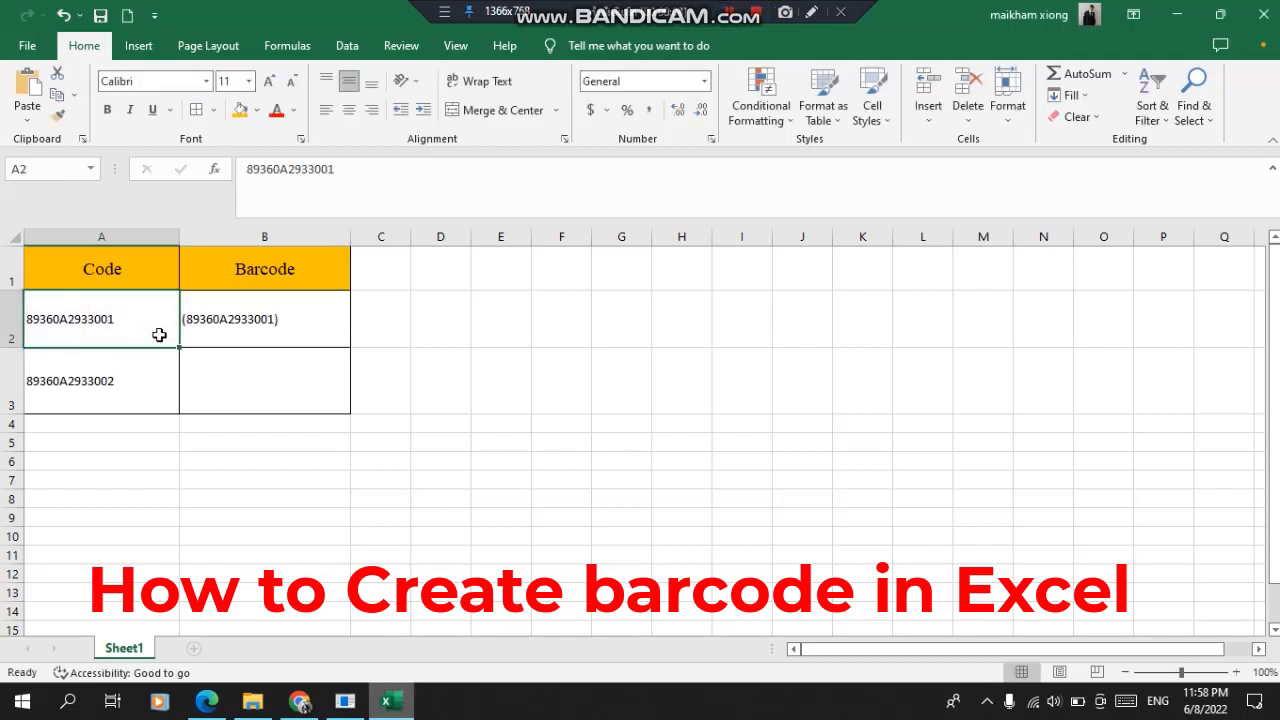
pyautogui.click(244, 340)
pyautogui.click(206, 81)
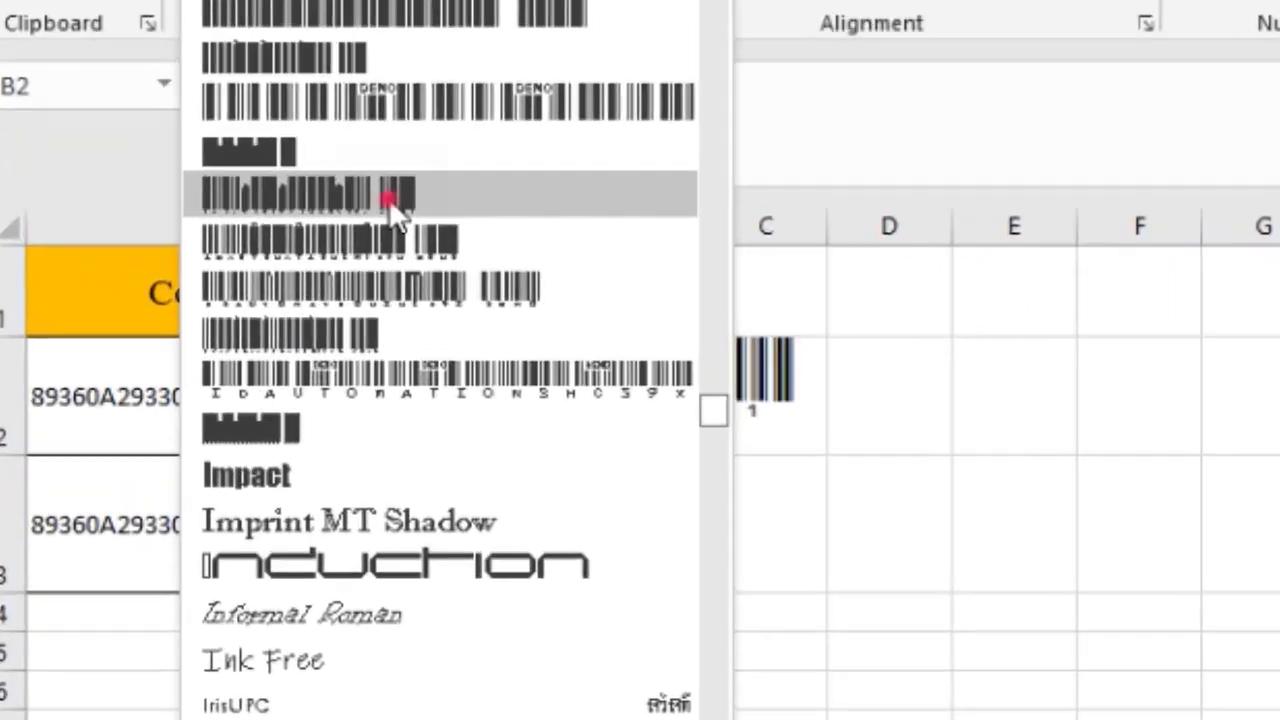
pyautogui.click(204, 221)
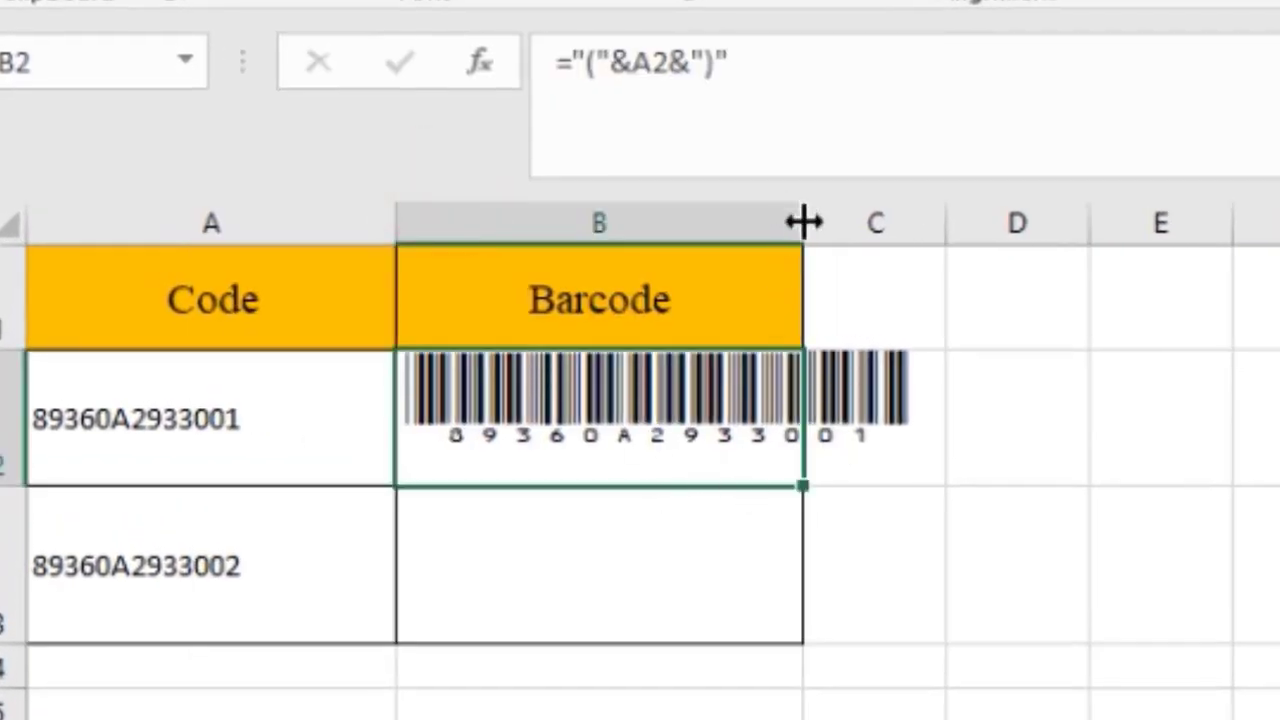
pyautogui.moveTo(803, 222); pyautogui.dragTo(929, 243)
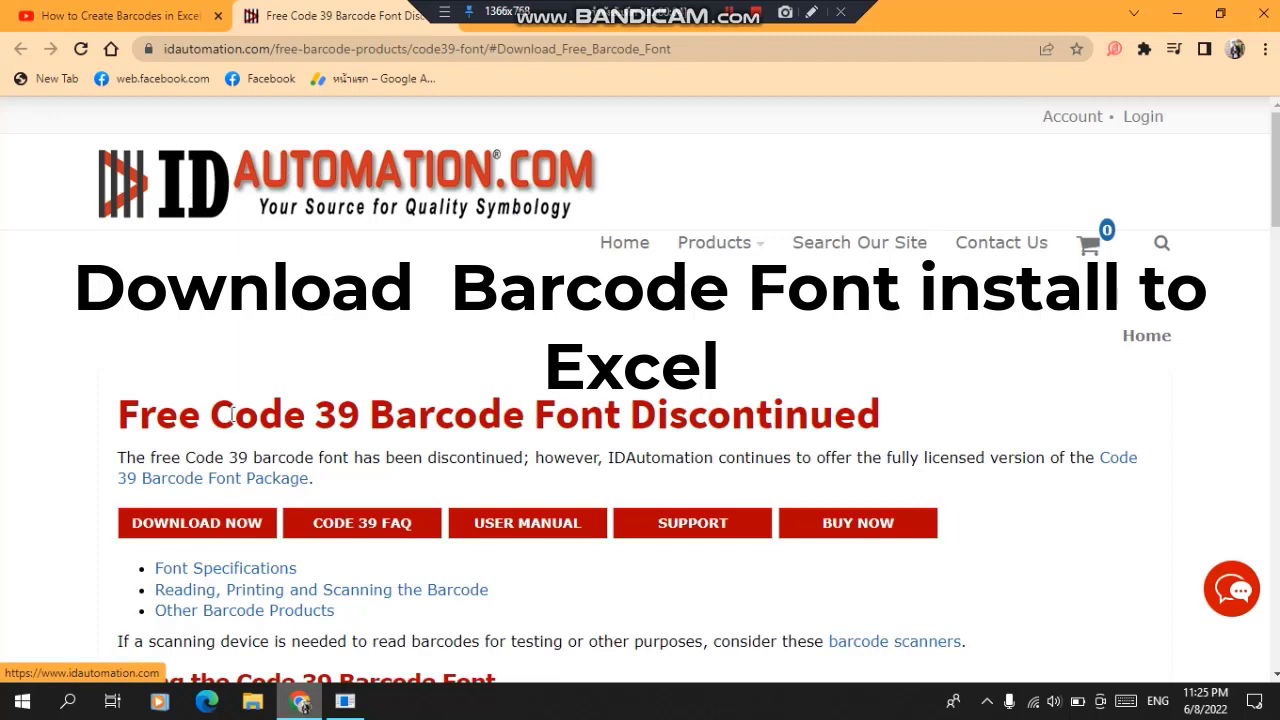
# Download the IDAutomationCode39.zip font package from IDAutomation's Code 39 font page.
pyautogui.moveTo(100, 412); pyautogui.dragTo(955, 428)
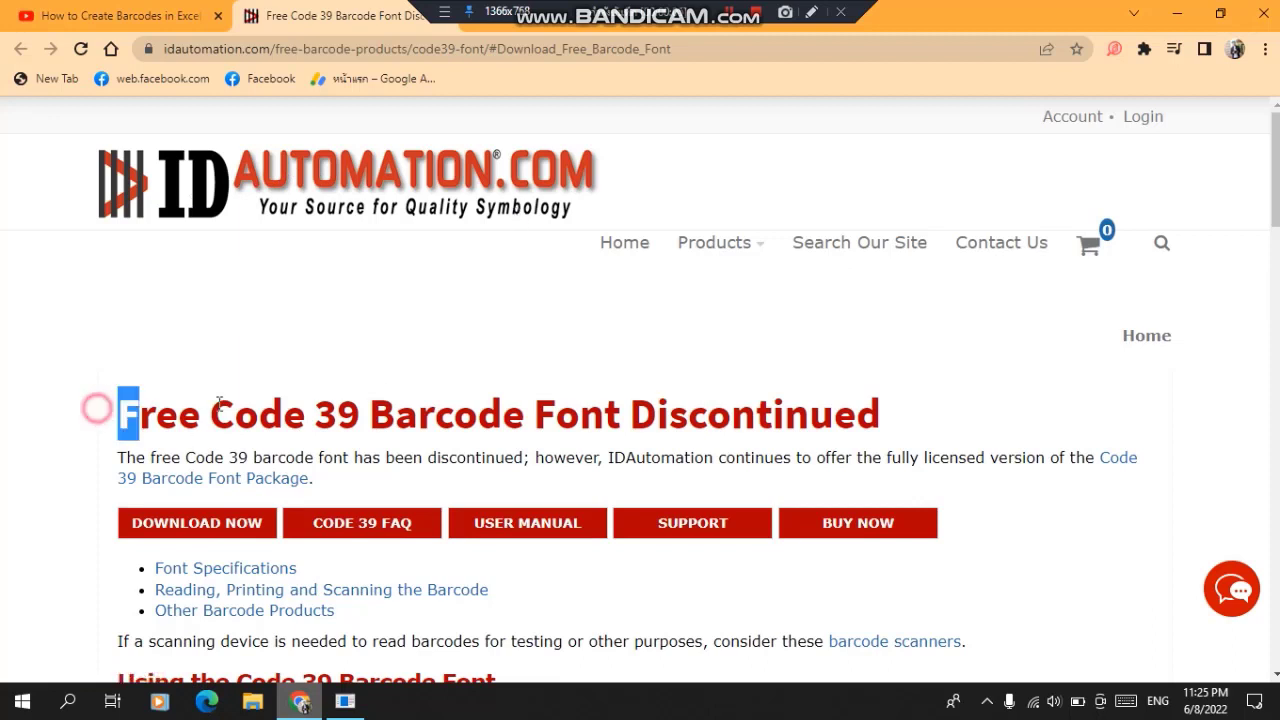
pyautogui.click(952, 428)
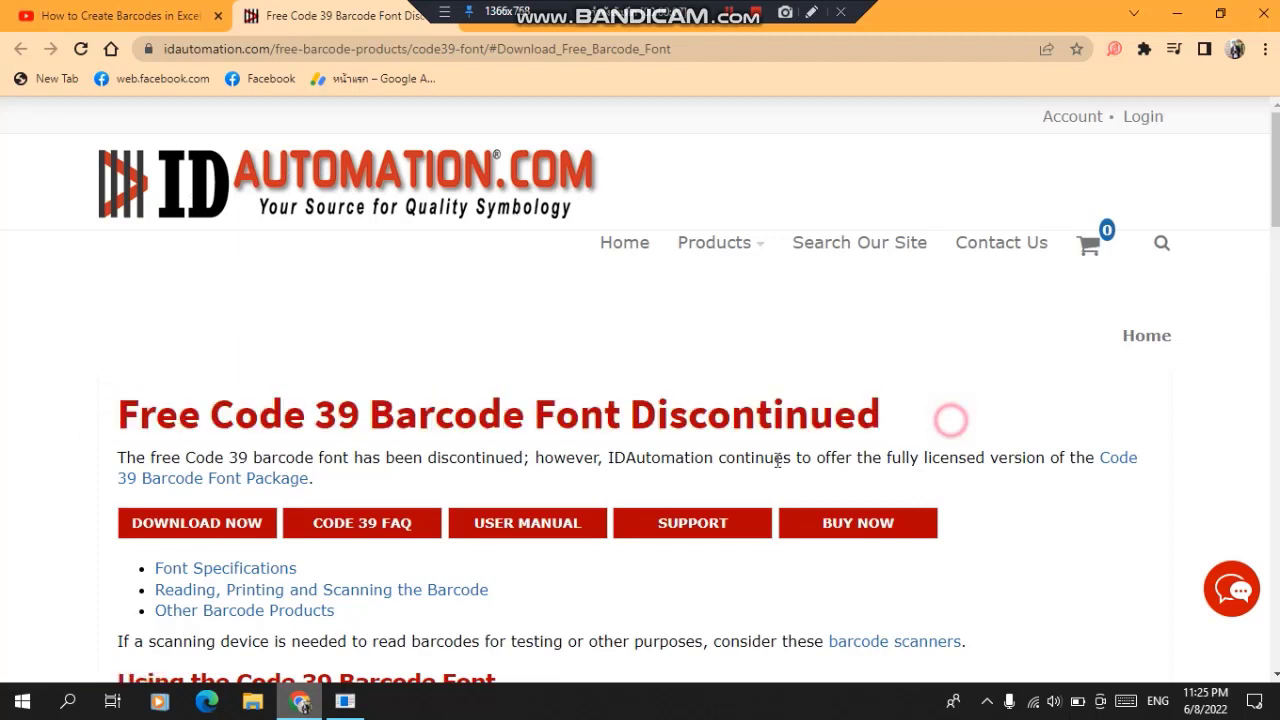
pyautogui.click(190, 522)
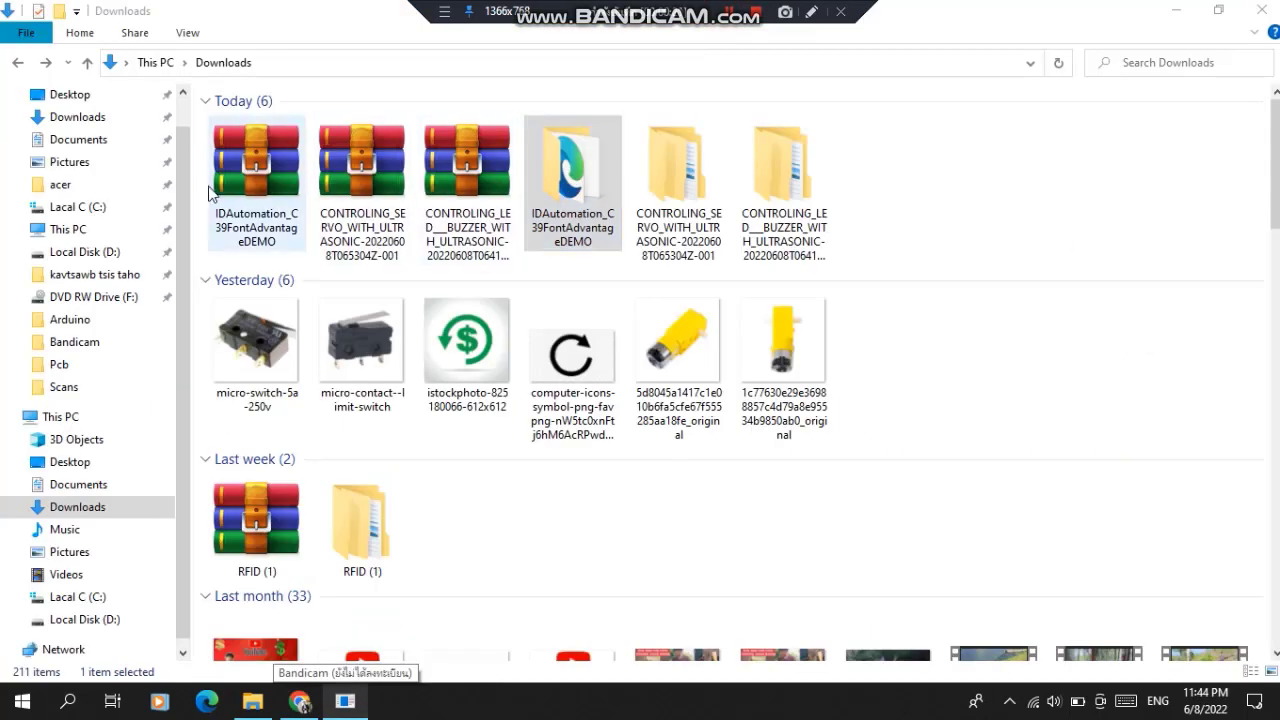
# Extract the downloaded IDAutomation zip archive in Downloads.
pyautogui.click(213, 188)
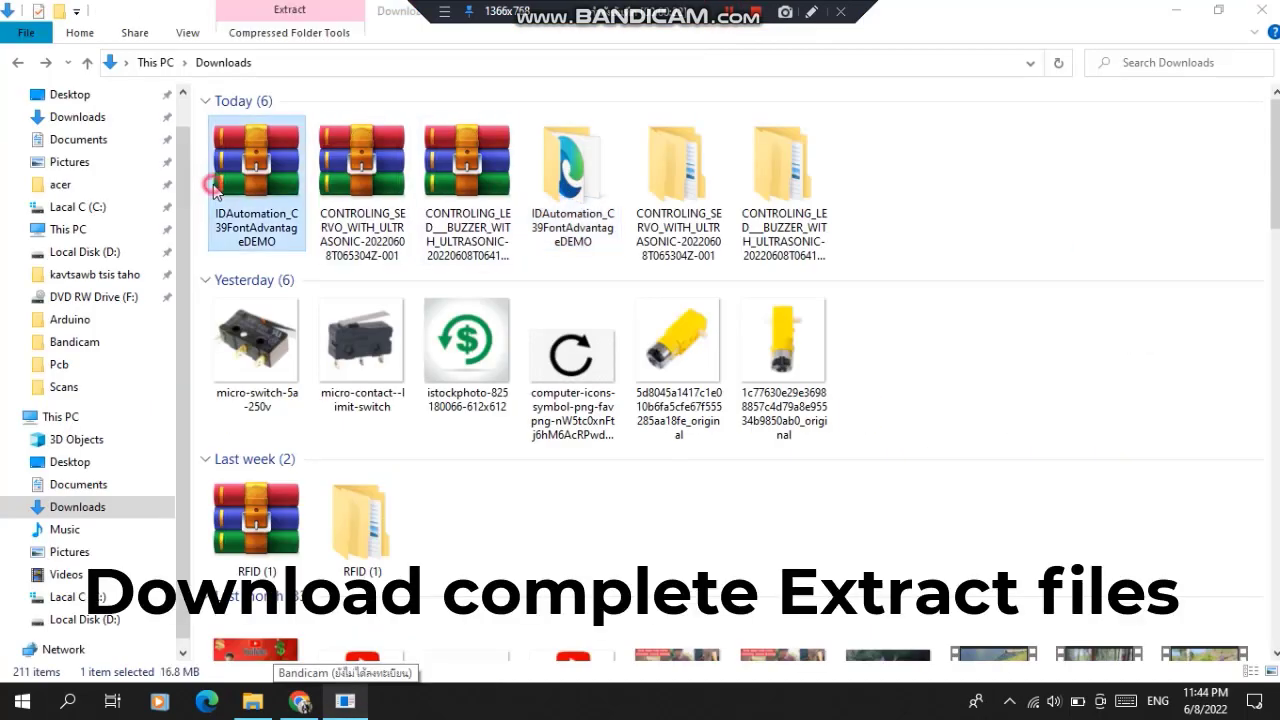
pyautogui.click(218, 183)
pyautogui.rightClick(217, 185)
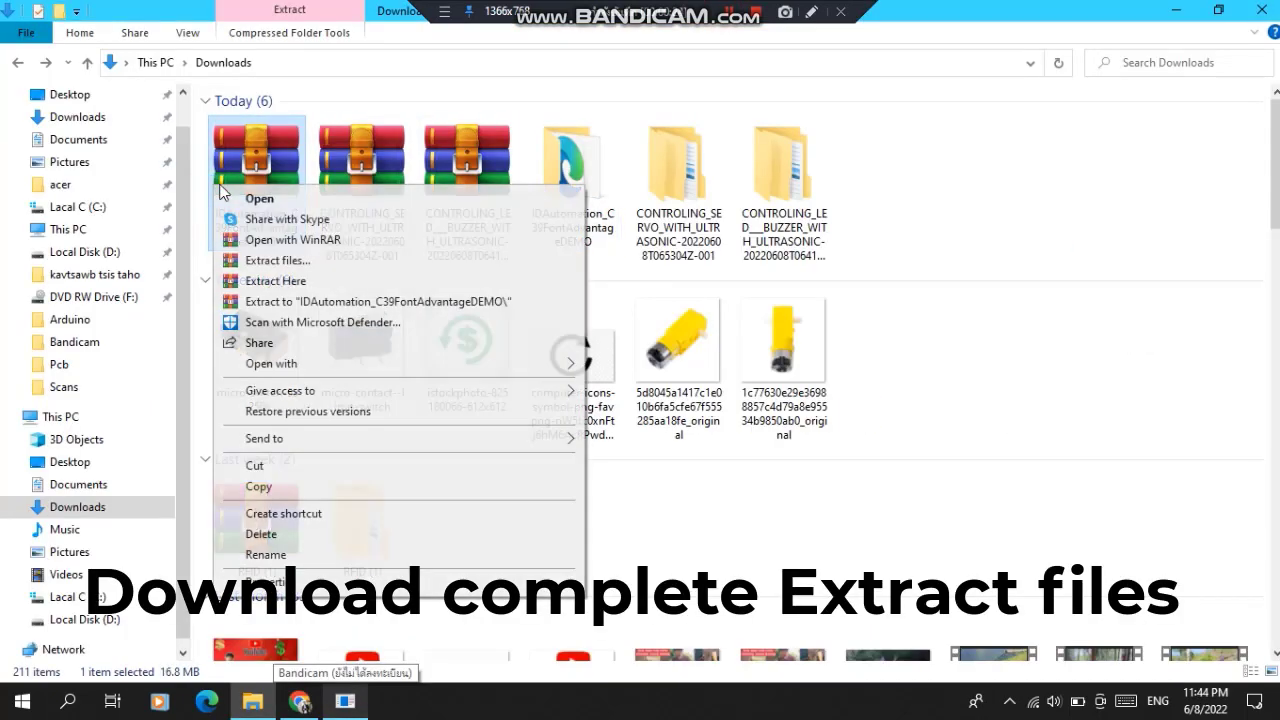
pyautogui.click(350, 265)
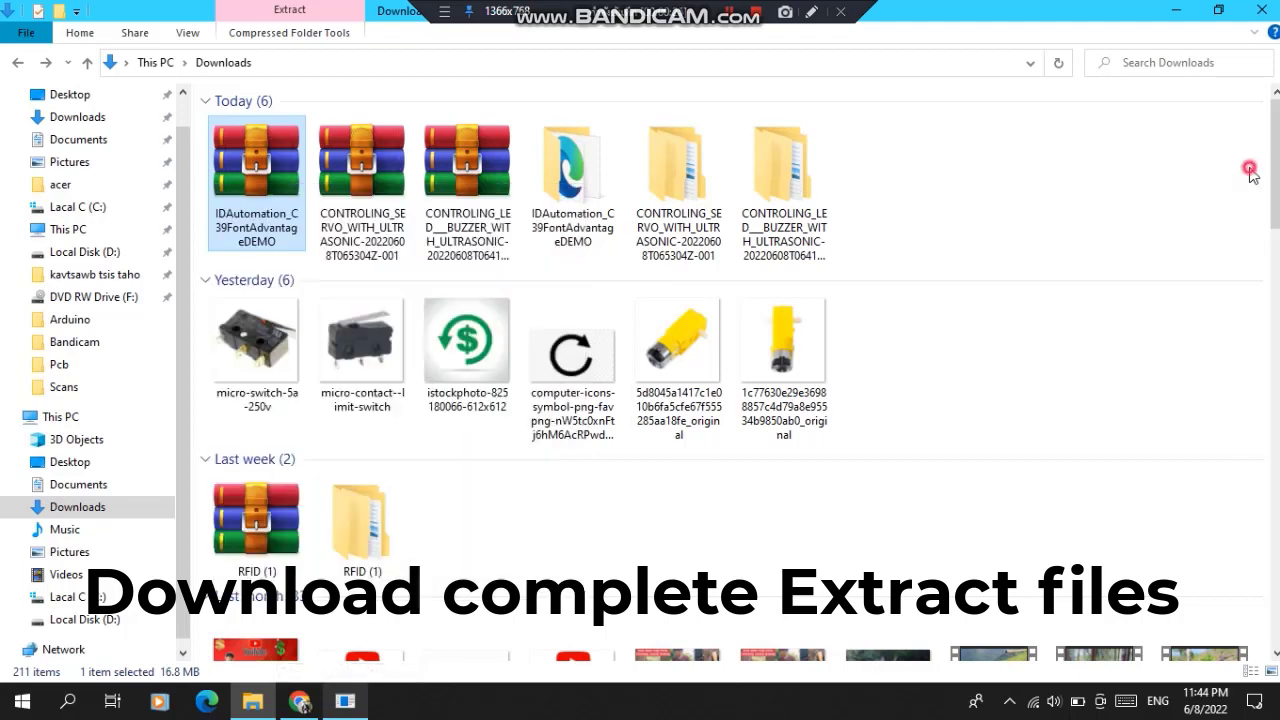
# Open the IDAutomation_C39FontAdvantageDEMO folder and select its setup application.
pyautogui.click(562, 180)
pyautogui.doubleClick(562, 180)
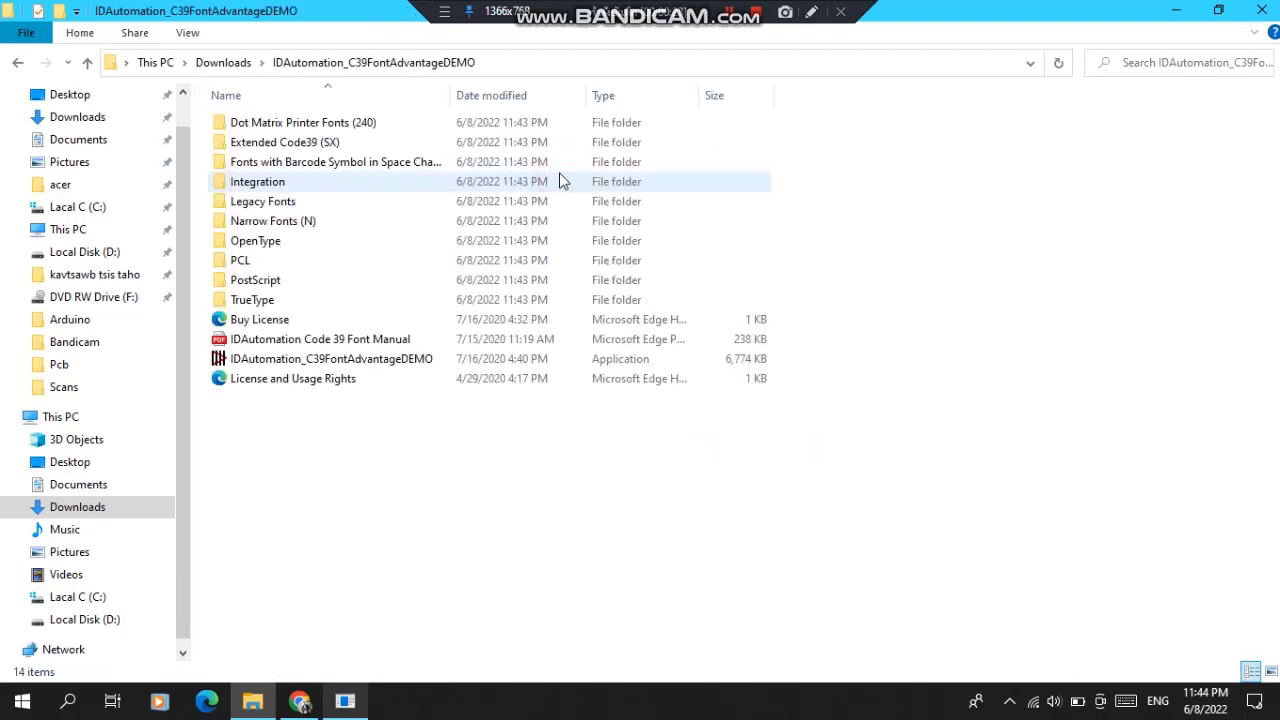
pyautogui.click(320, 365)
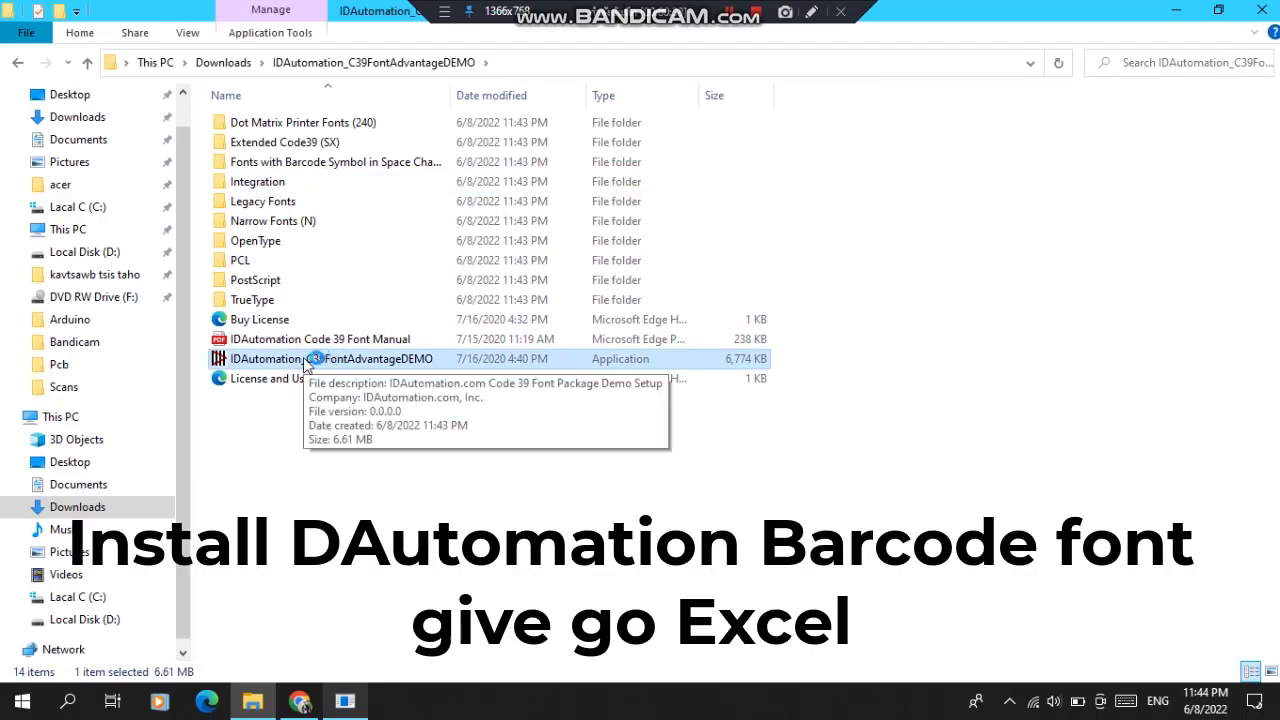
# Launch the Code 39 font setup, then read and accept the licence agreement.
pyautogui.doubleClick(308, 365)
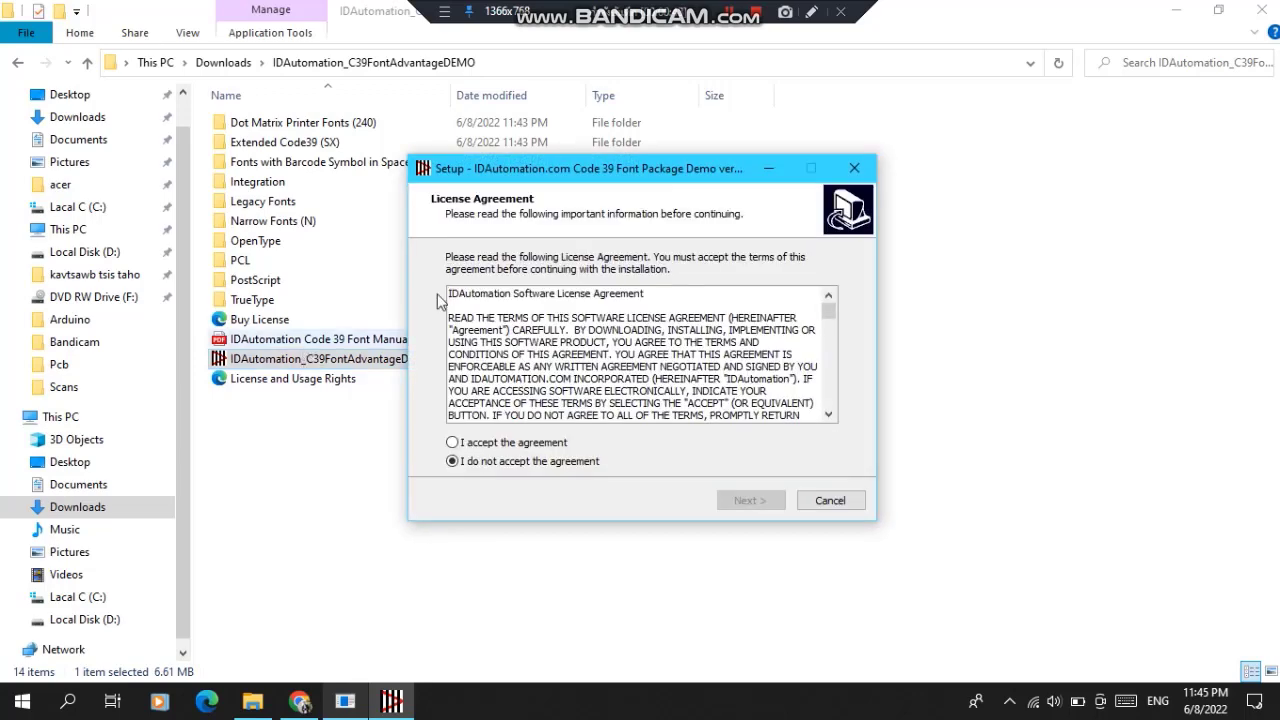
pyautogui.scroll(-5, 645, 370)
pyautogui.scroll(-5, 645, 370)
pyautogui.scroll(-5, 645, 370)
pyautogui.scroll(-3, 645, 370)
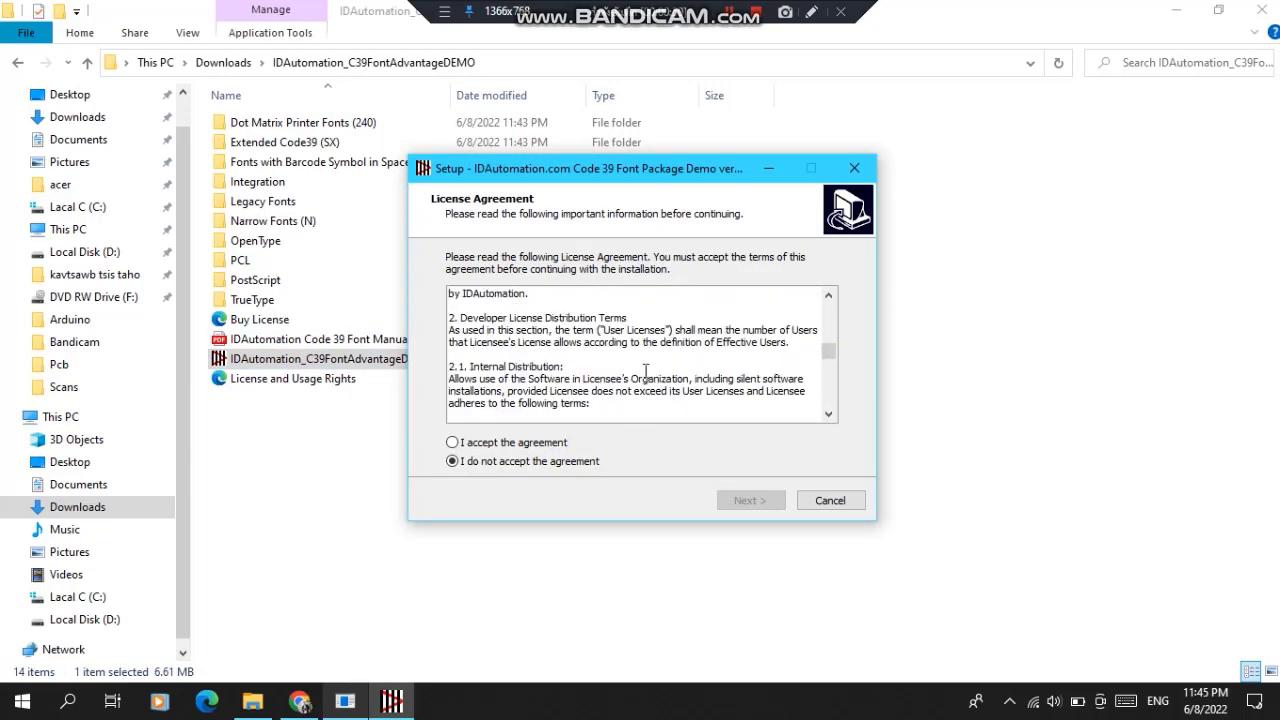
pyautogui.scroll(-3, 645, 370)
pyautogui.scroll(-3, 645, 370)
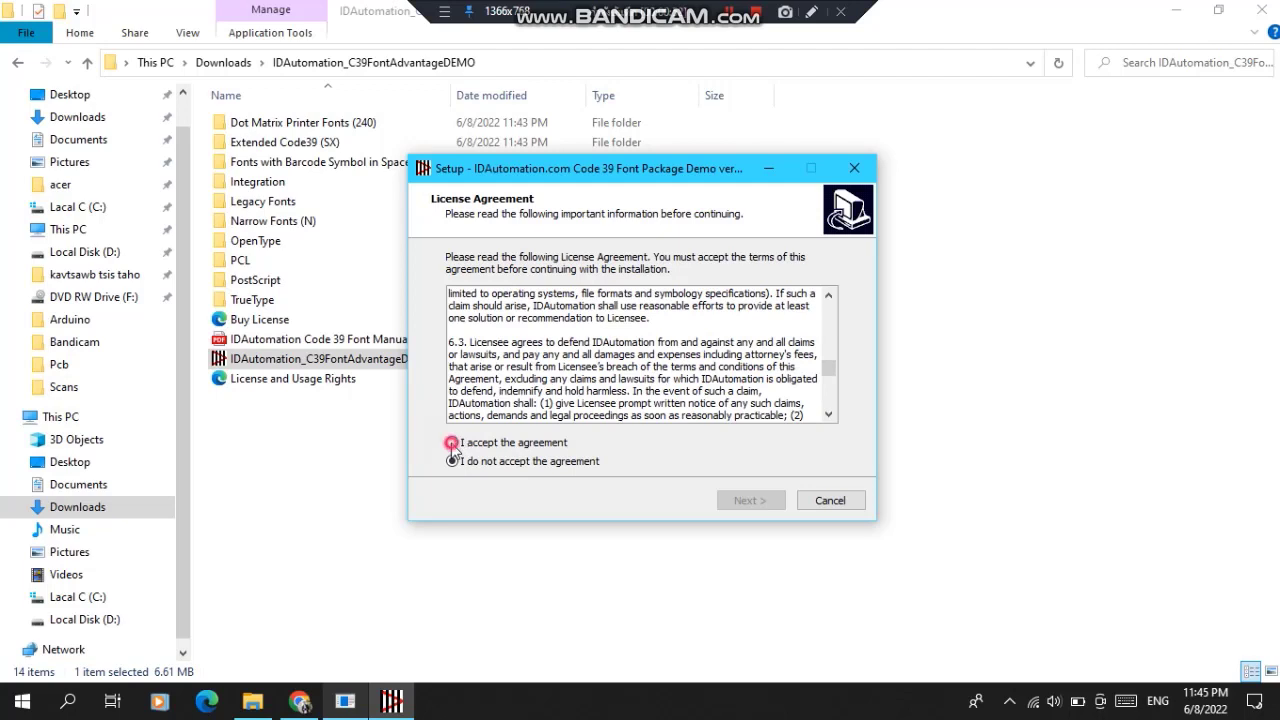
pyautogui.click(452, 444)
pyautogui.click(748, 501)
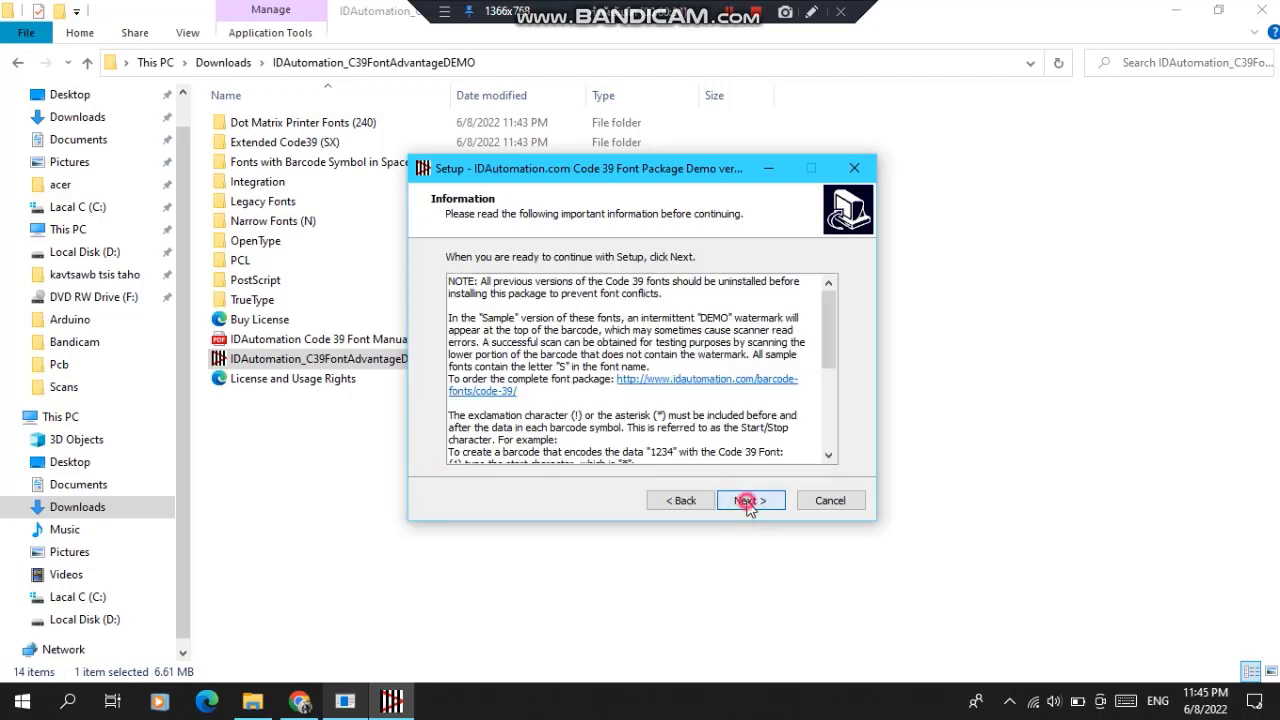
# Keep the default location and Start Menu folder, add a desktop shortcut, install, and finish.
pyautogui.click(748, 501)
pyautogui.click(748, 501)
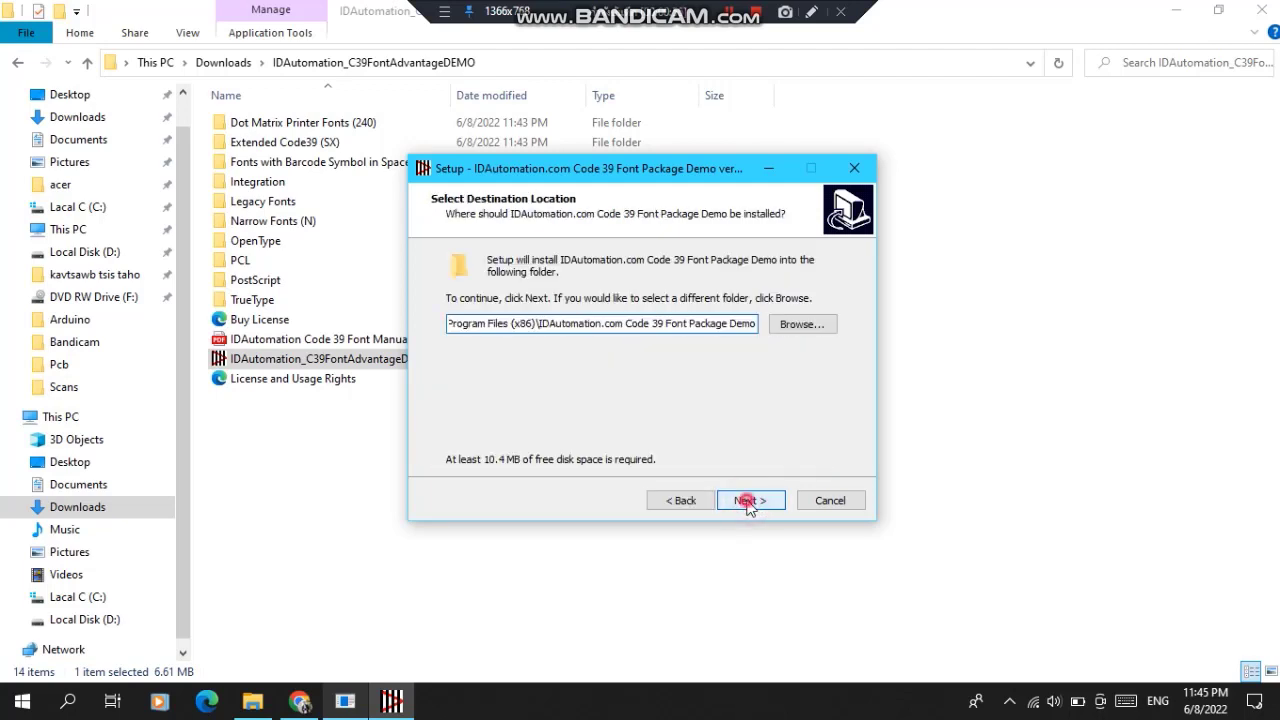
pyautogui.click(748, 501)
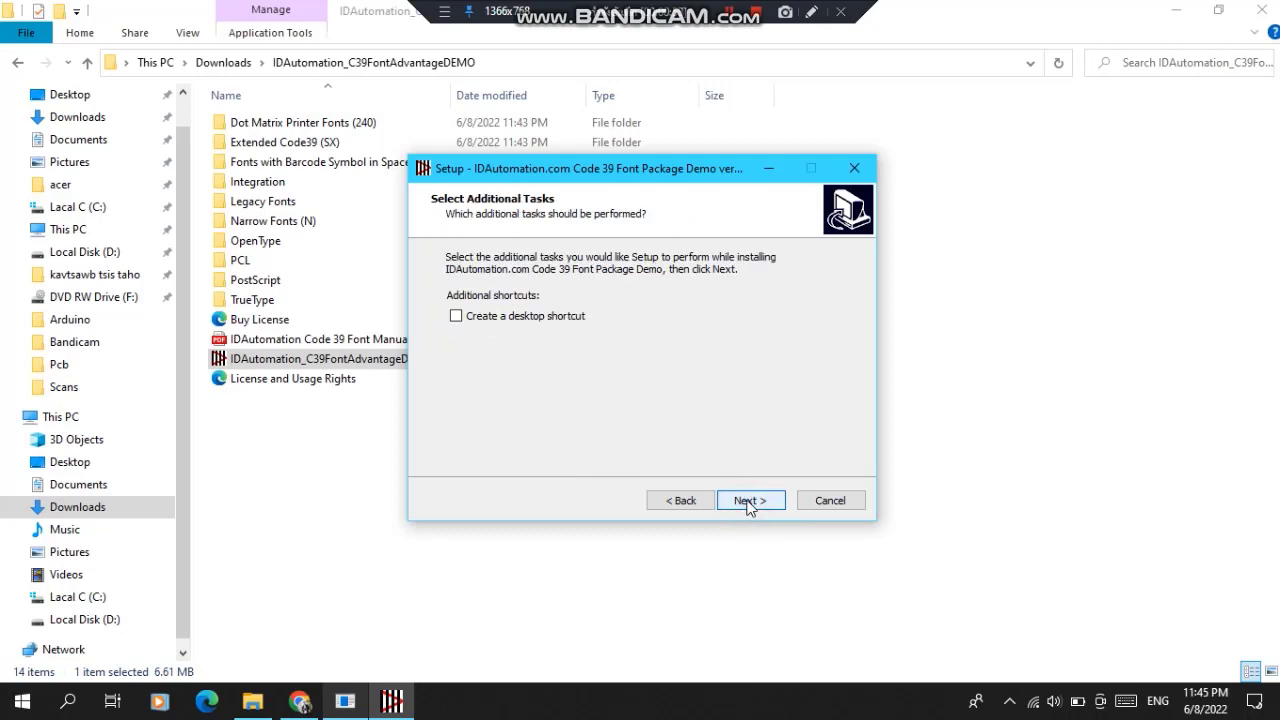
pyautogui.click(457, 317)
pyautogui.click(768, 502)
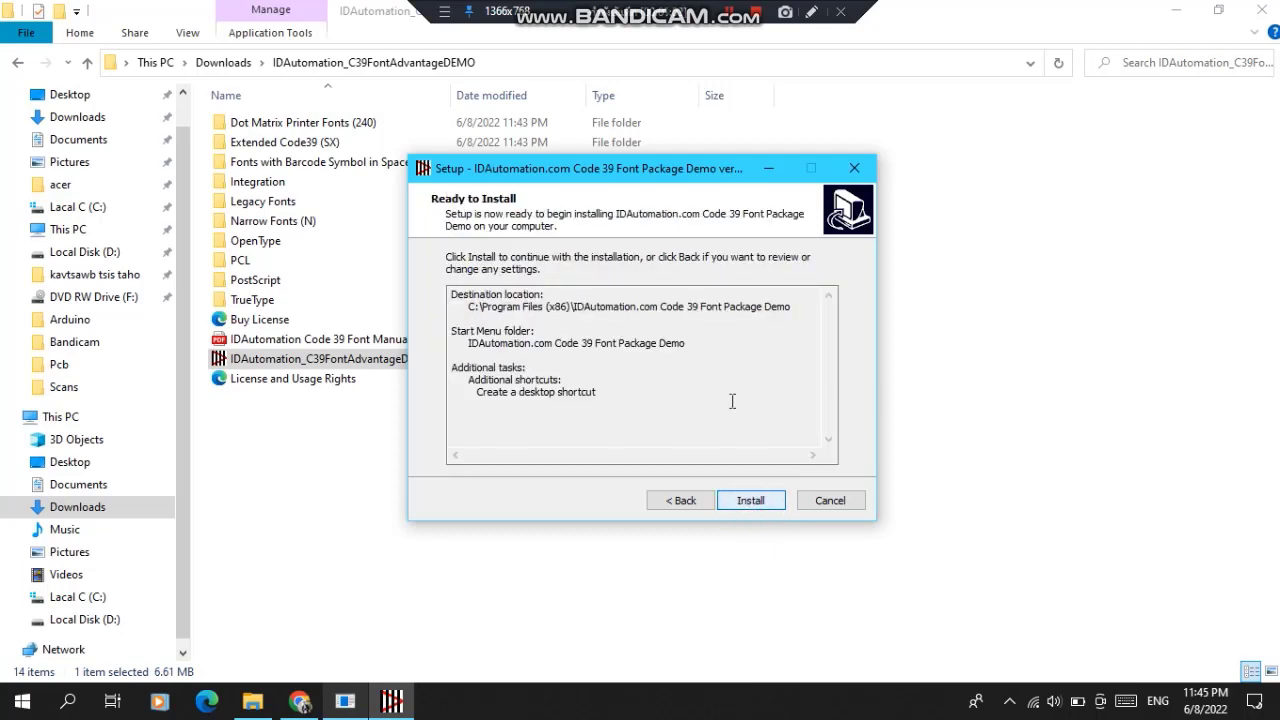
pyautogui.click(745, 500)
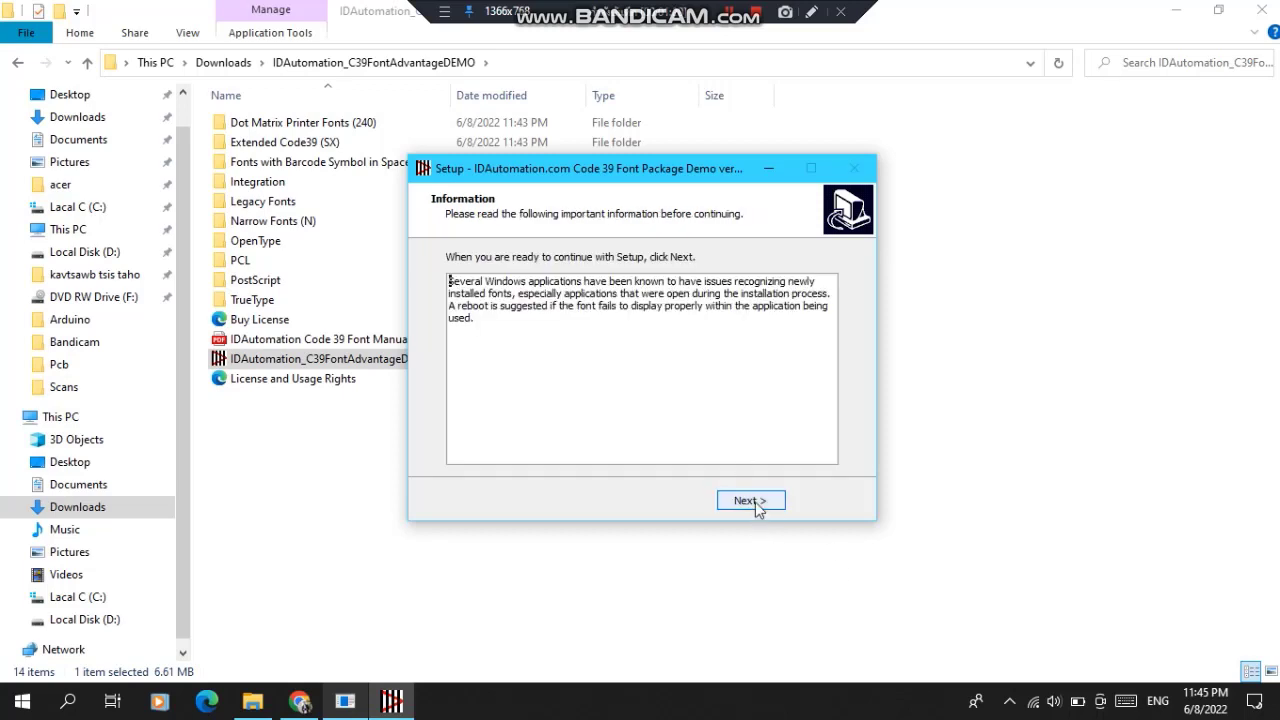
pyautogui.click(751, 501)
pyautogui.click(757, 506)
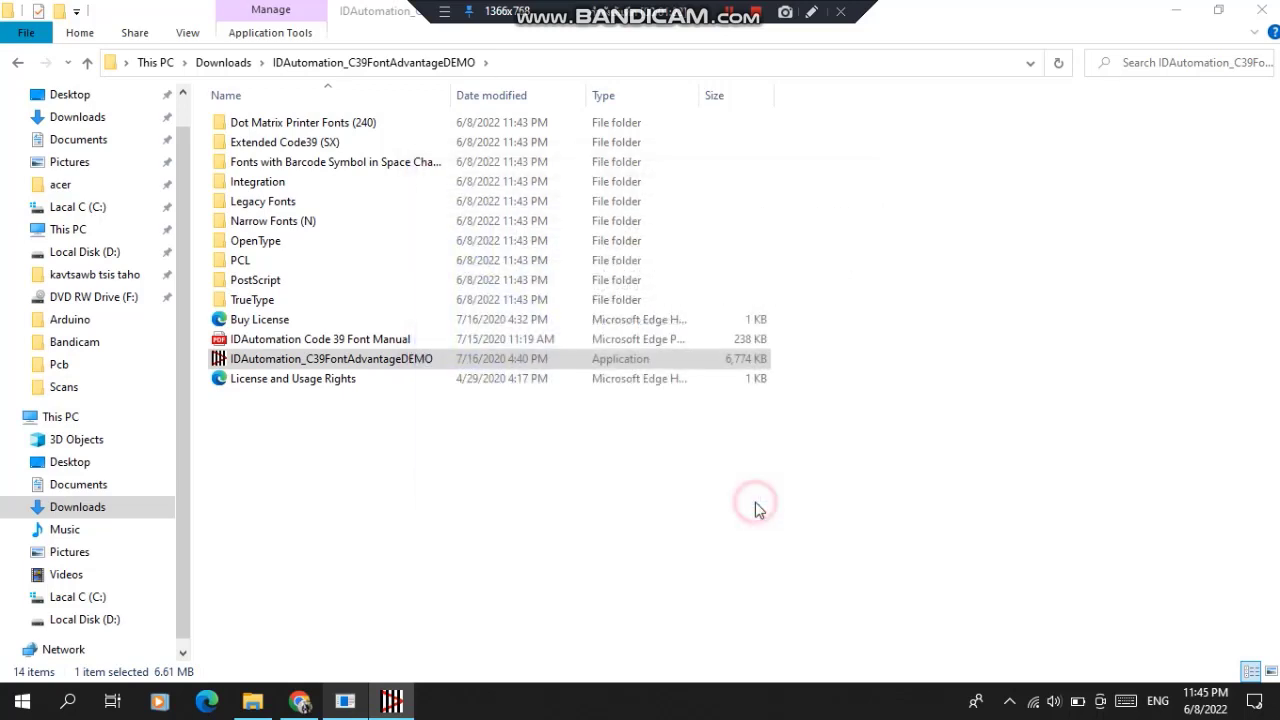
# Minimize File Explorer and the browser, start Excel, and dismiss the LaoScript8.xla add-in warning.
pyautogui.click(1176, 10)
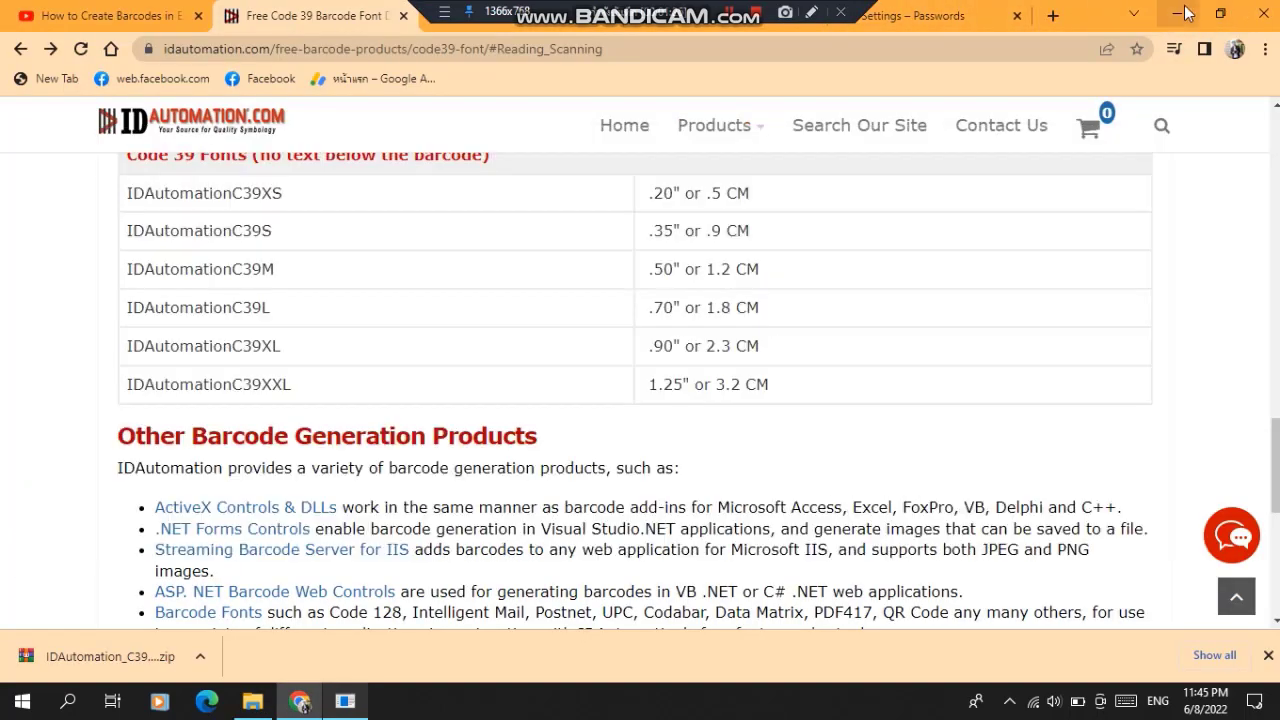
pyautogui.click(1177, 12)
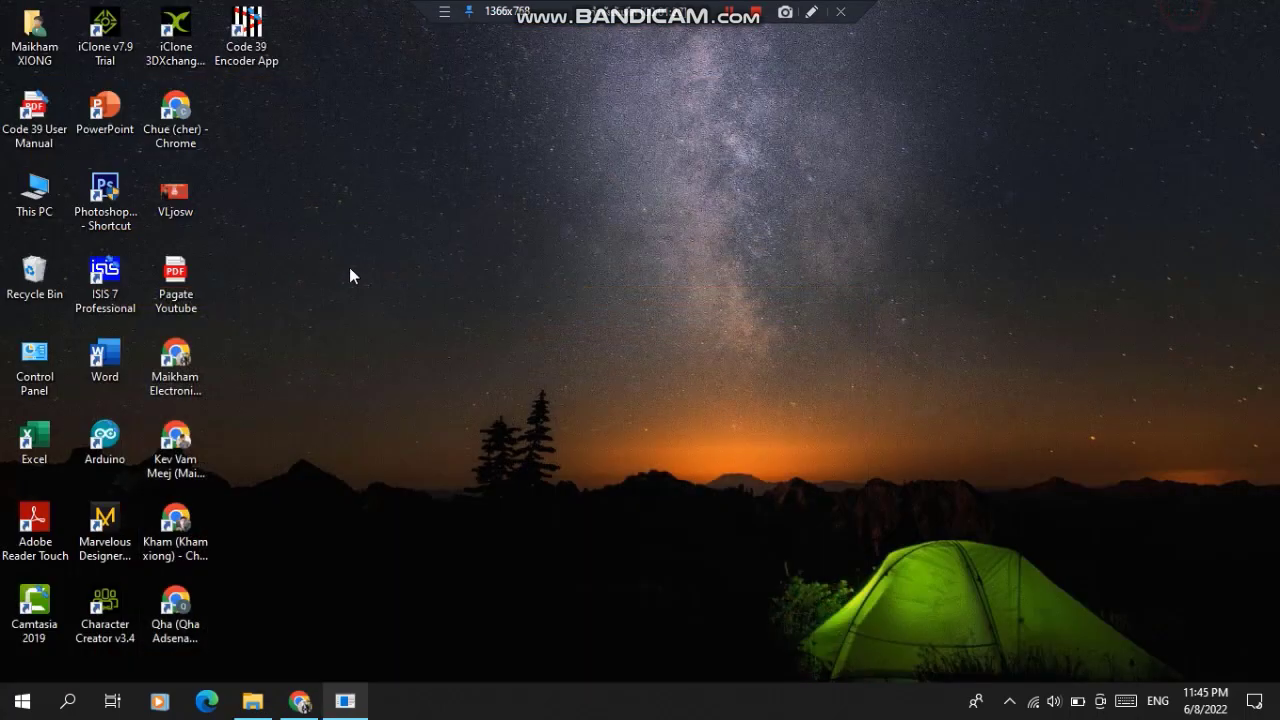
pyautogui.doubleClick(45, 441)
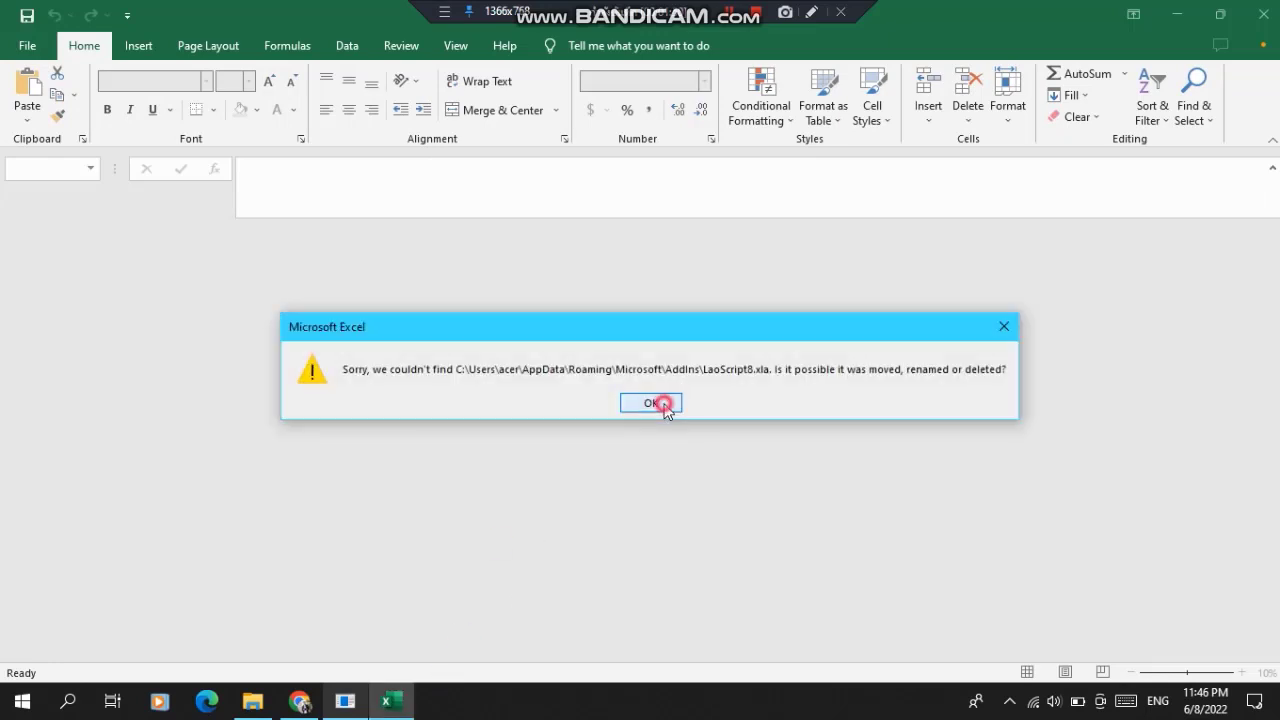
pyautogui.click(663, 403)
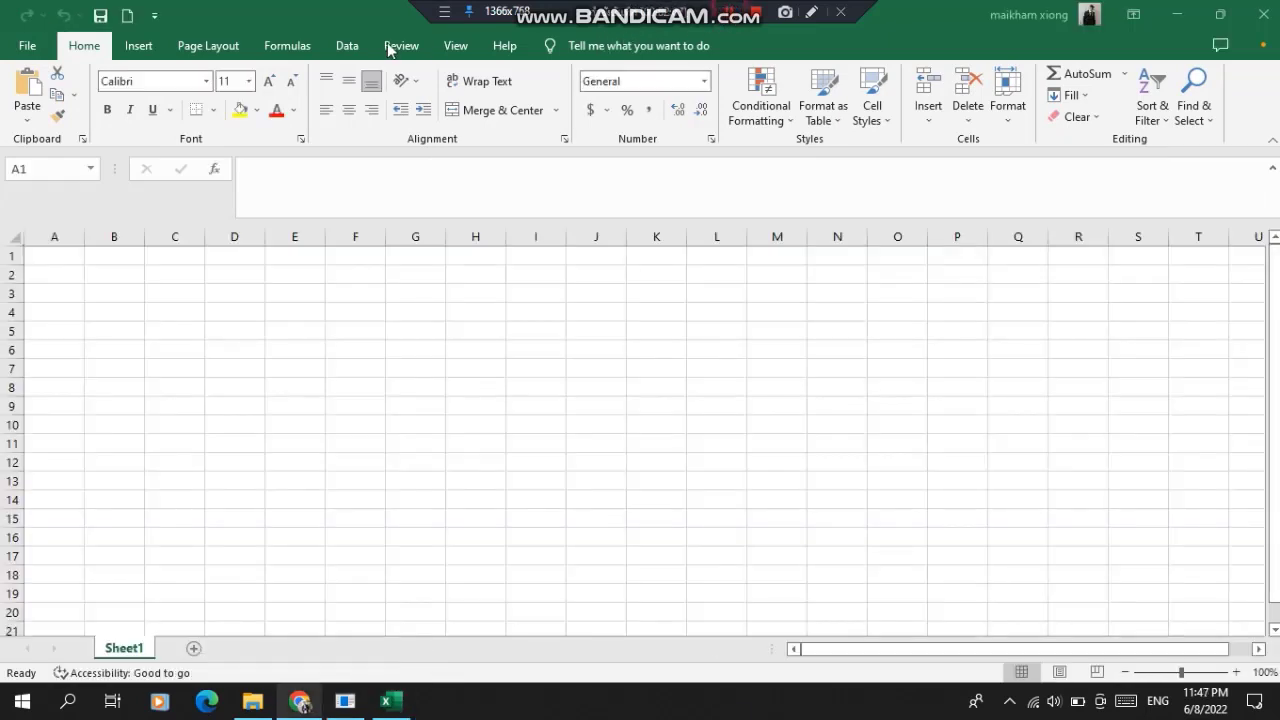
# Confirm the IDAutomation Code 39 barcode fonts now appear in Excel's font list.
pyautogui.click(205, 82)
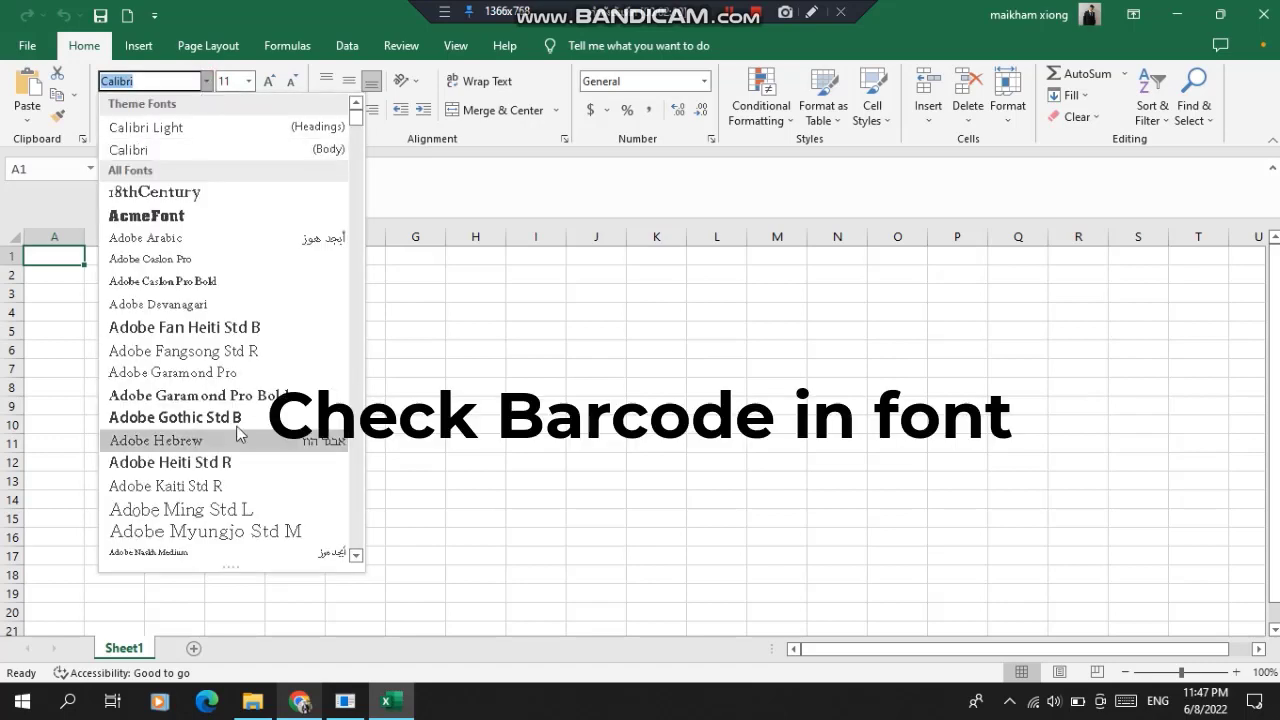
pyautogui.scroll(-10, 290, 330)
pyautogui.scroll(-10, 310, 385)
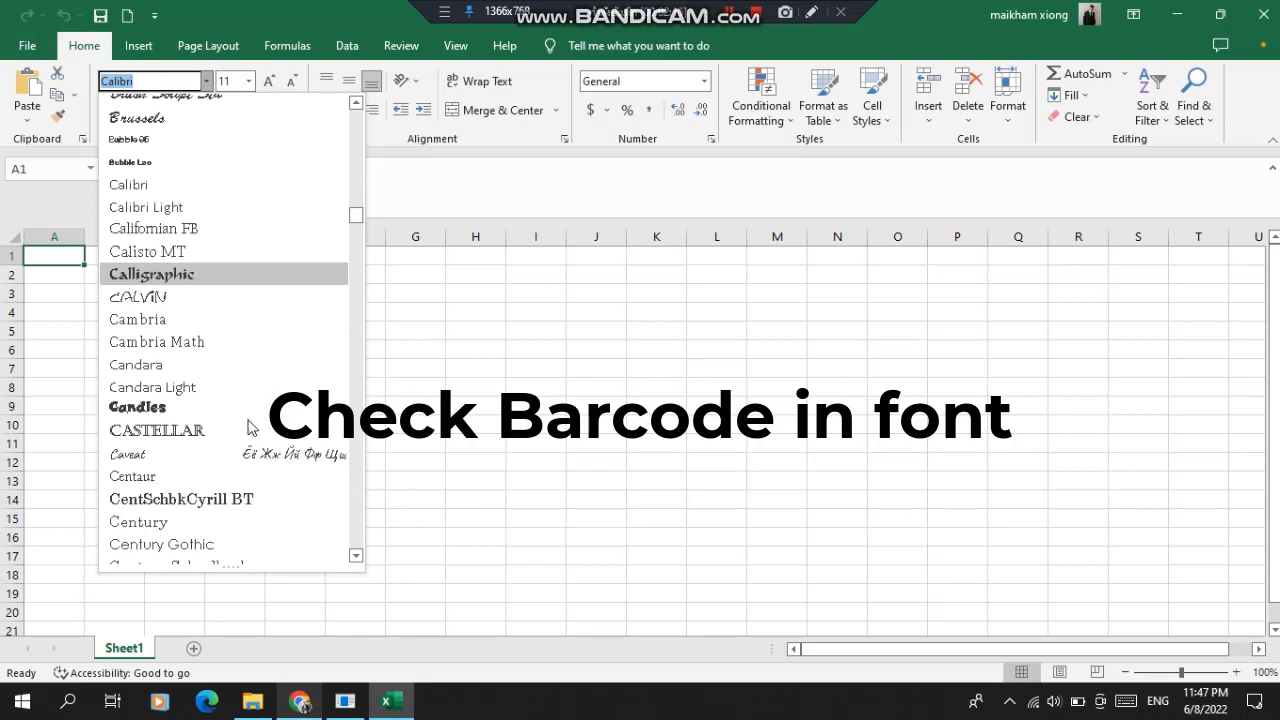
pyautogui.scroll(-10, 251, 425)
pyautogui.scroll(-10, 251, 425)
pyautogui.scroll(-10, 251, 425)
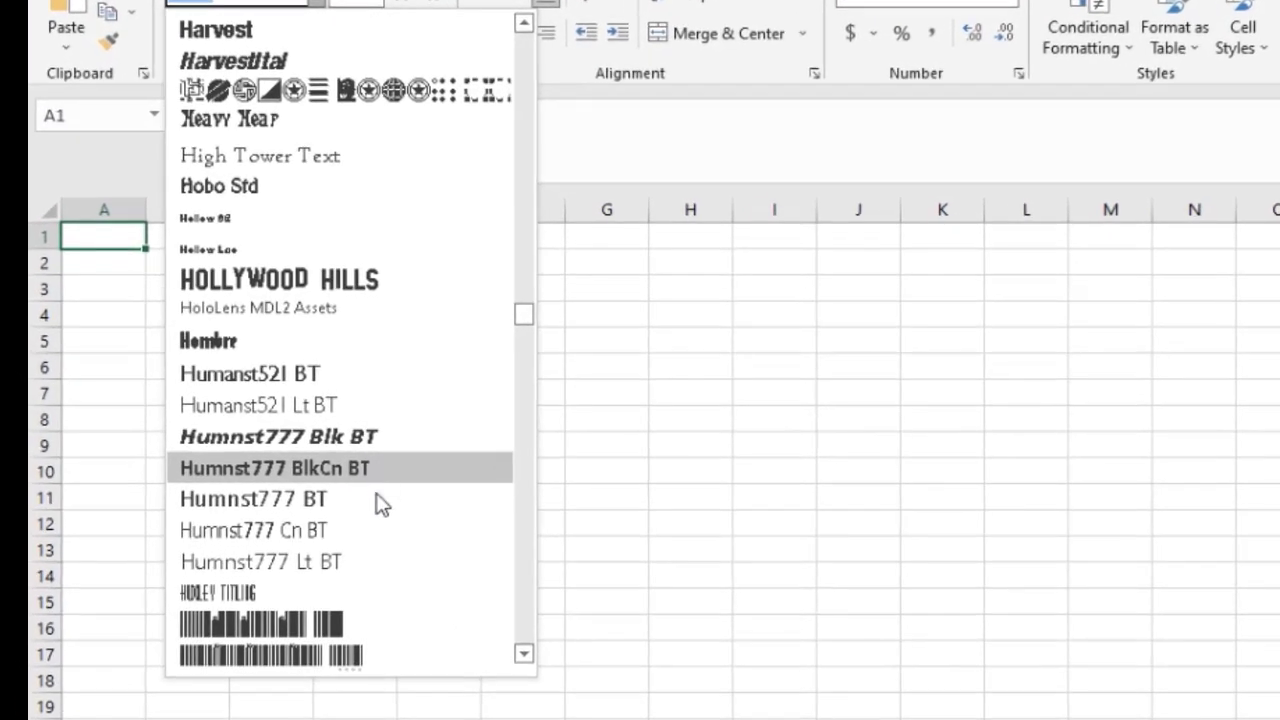
pyautogui.scroll(-5, 385, 508)
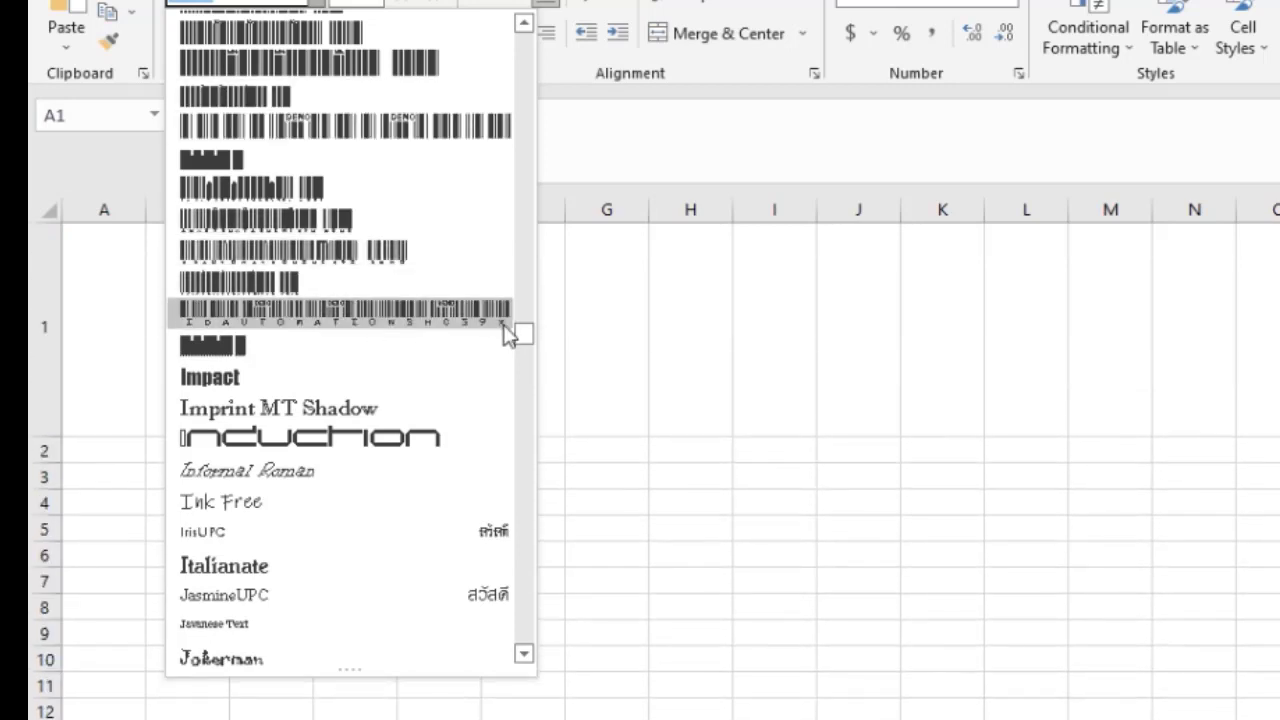
# Bring the Code/Barcode table with its two codes into view.
pyautogui.moveTo(531, 346); pyautogui.dragTo(534, 331)
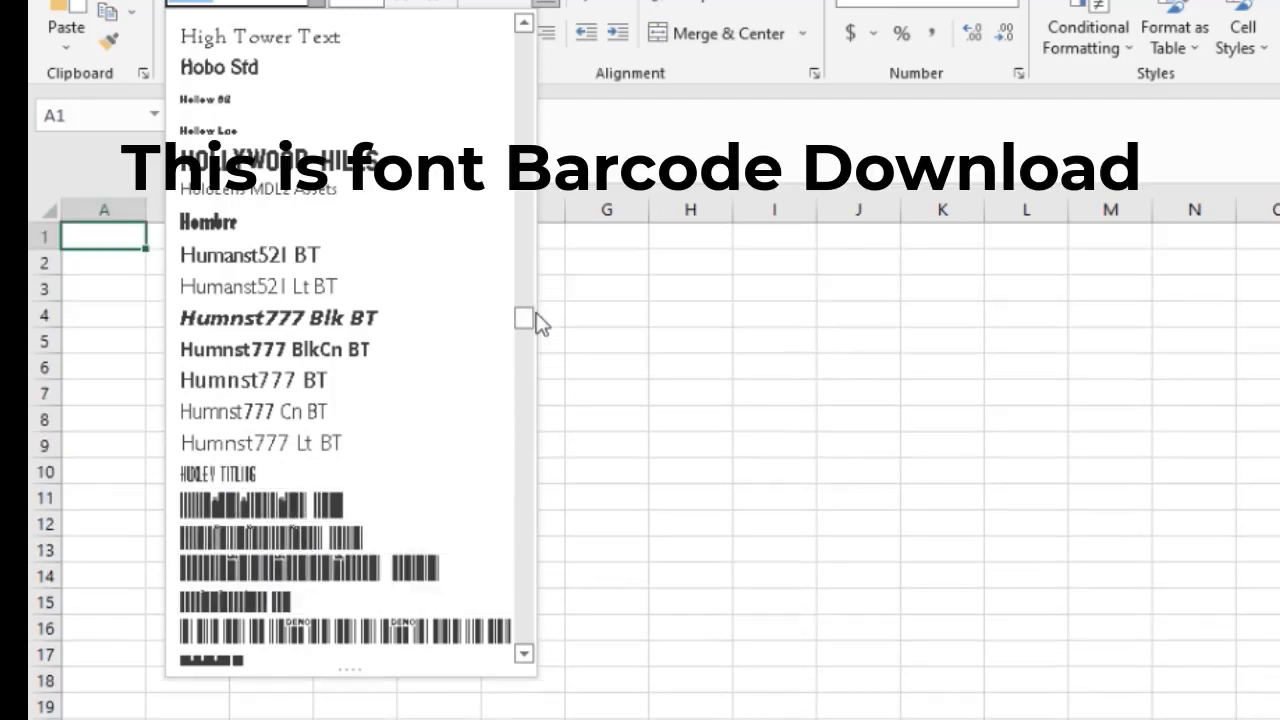
pyautogui.moveTo(528, 326); pyautogui.dragTo(519, 375)
pyautogui.scroll(-3, 511, 402)
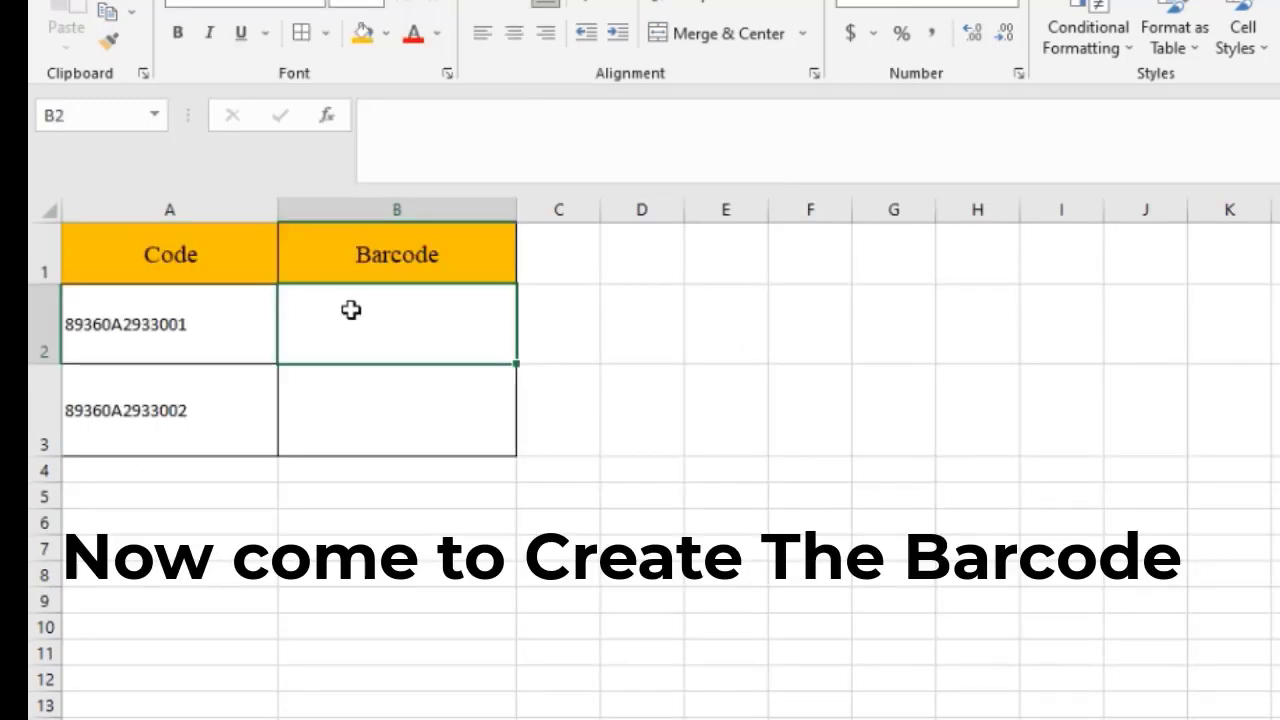
# Enter ="("&A2&")" in B2 so it displays (89360A2933001).
pyautogui.write('="("&A2&"')
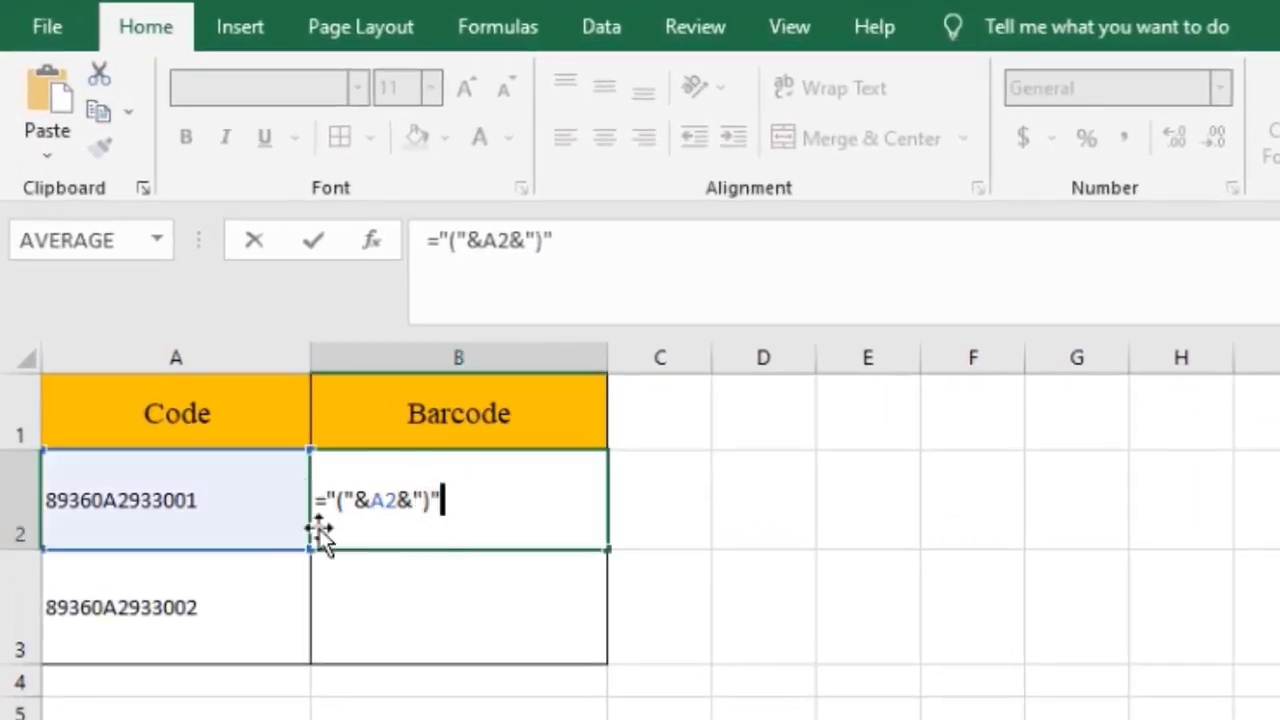
pyautogui.press('Return')
pyautogui.click(183, 503)
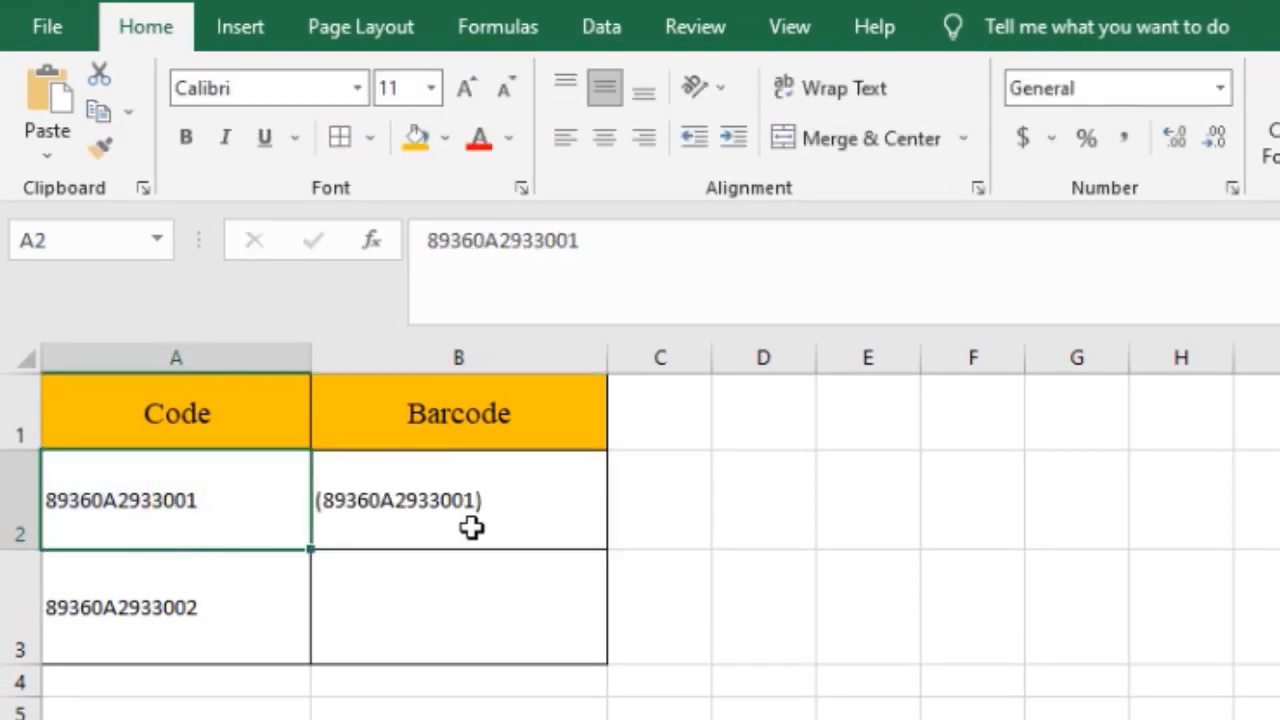
pyautogui.click(440, 505)
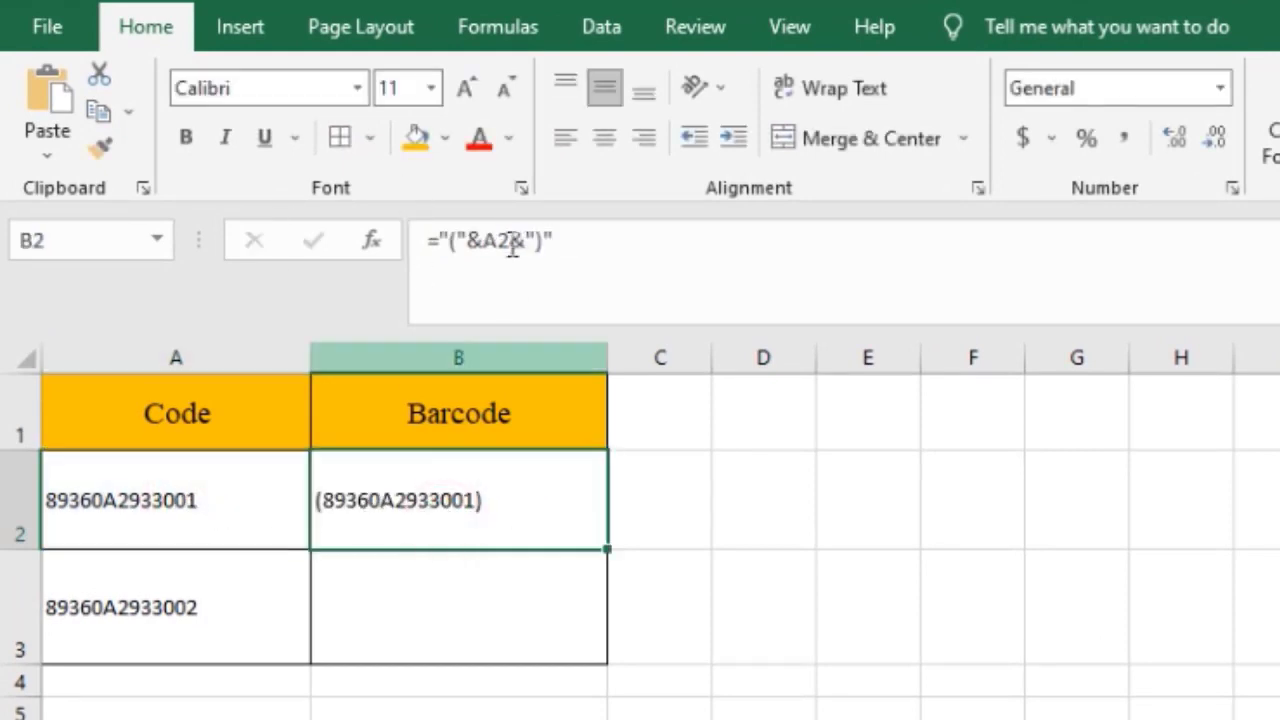
pyautogui.click(357, 88)
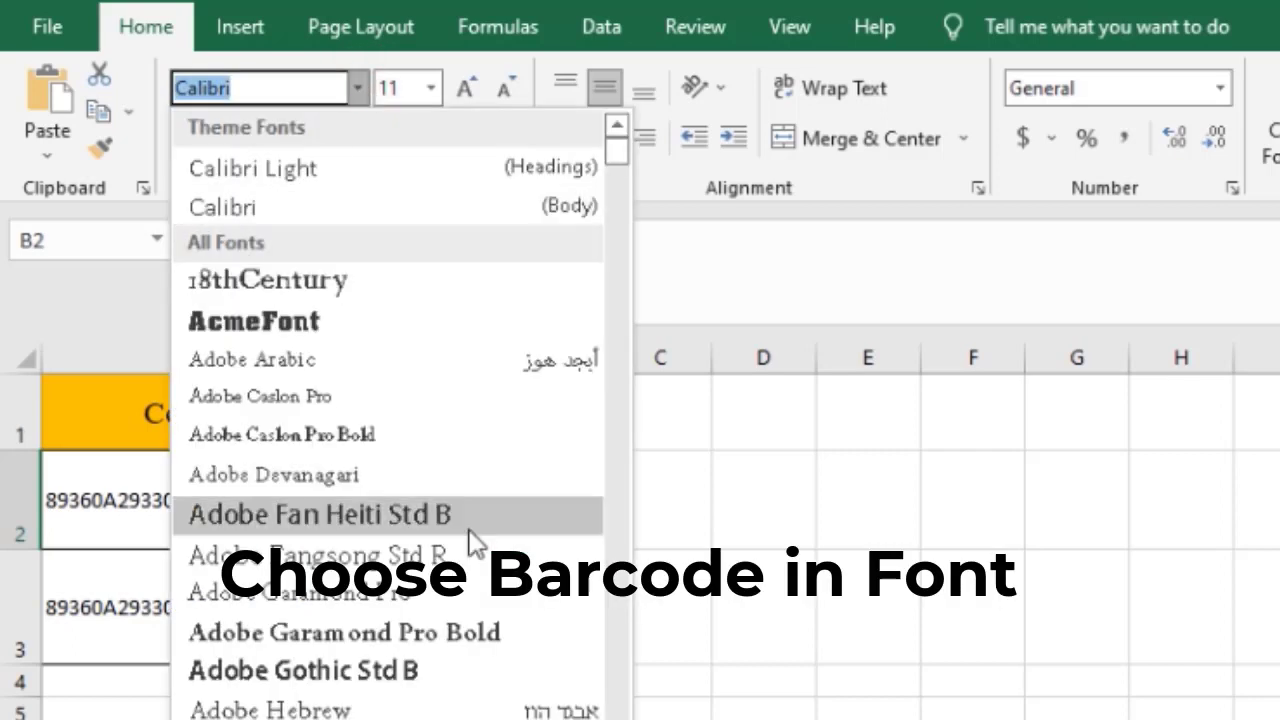
# Apply the IDAutomationSHC39 font to B2 and widen column B to fit the barcode.
pyautogui.scroll(-5, 470, 545)
pyautogui.scroll(-15, 400, 590)
pyautogui.click(345, 334)
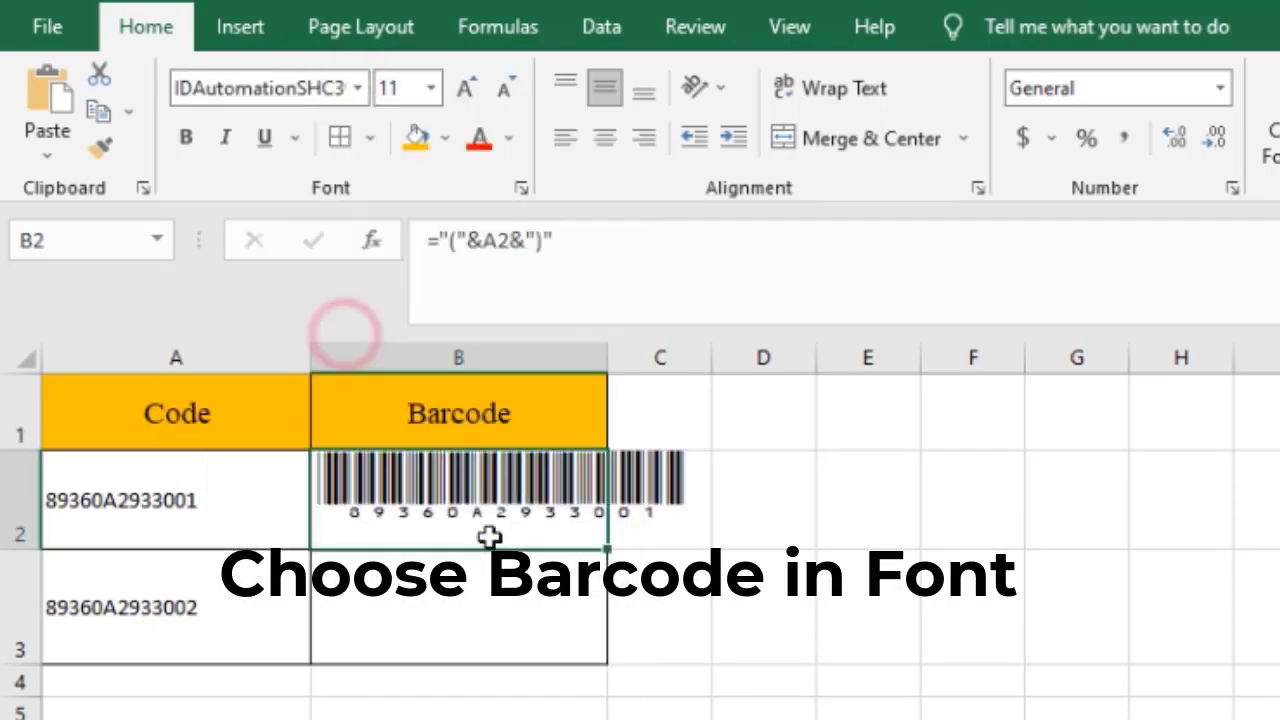
pyautogui.moveTo(604, 353); pyautogui.dragTo(697, 358)
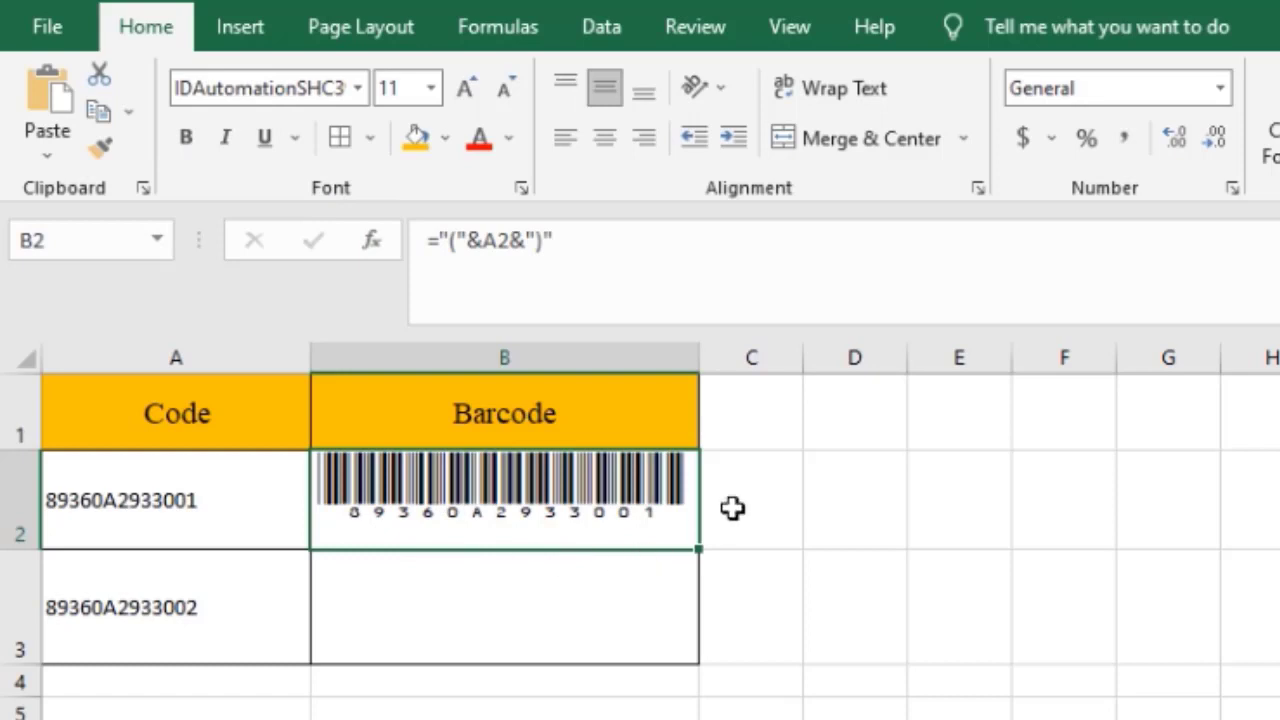
# Copy the barcode formula down to B3 and adjust row 2's height for the barcode.
pyautogui.moveTo(698, 549); pyautogui.dragTo(690, 668)
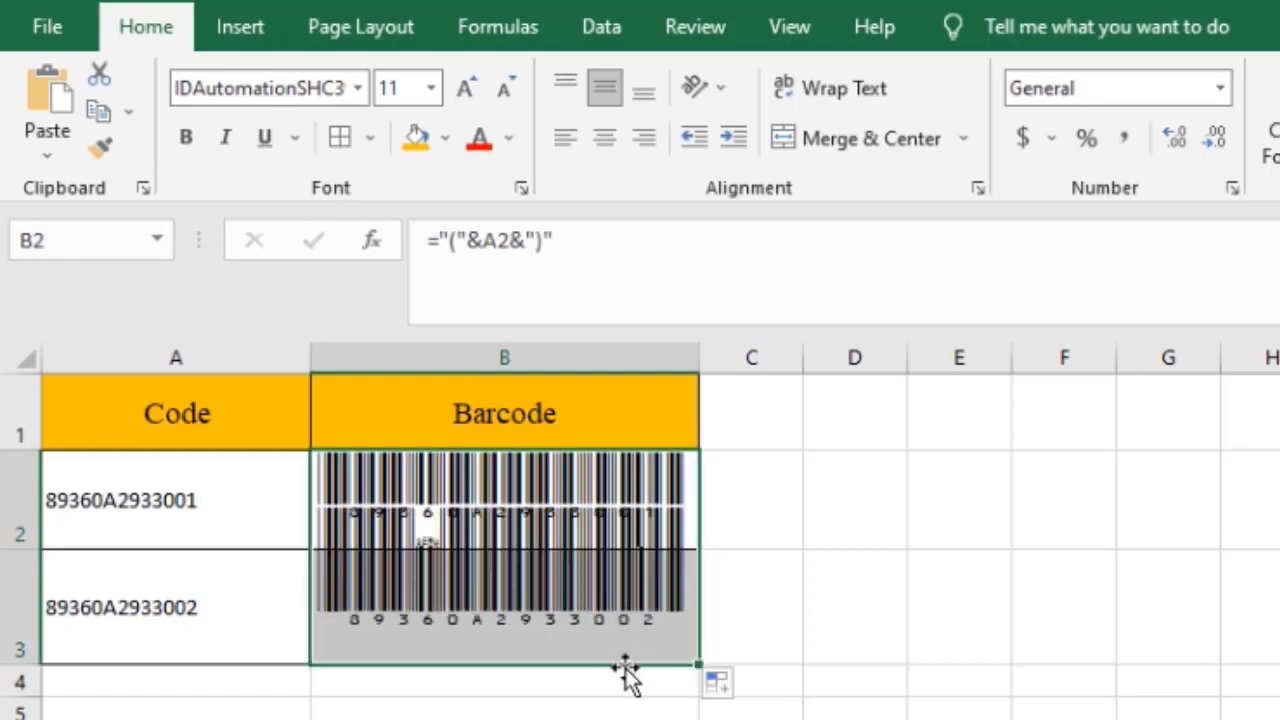
pyautogui.click(650, 632)
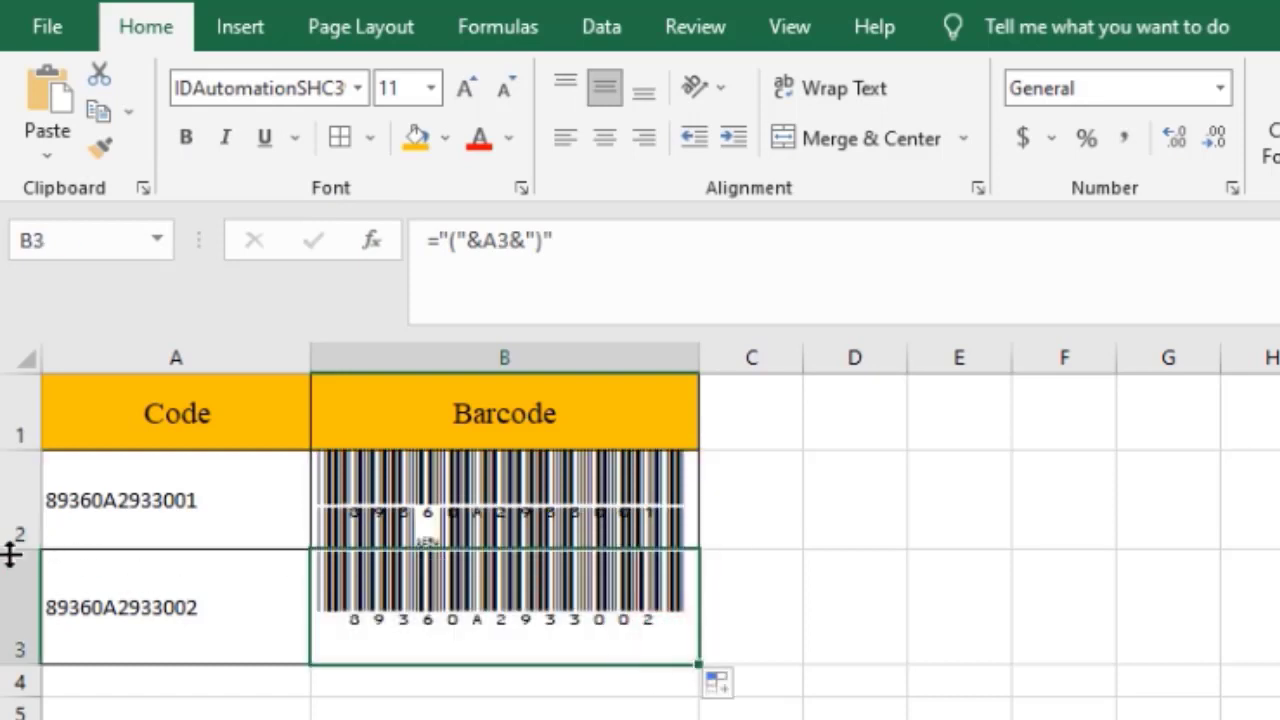
pyautogui.moveTo(16, 549); pyautogui.dragTo(22, 664)
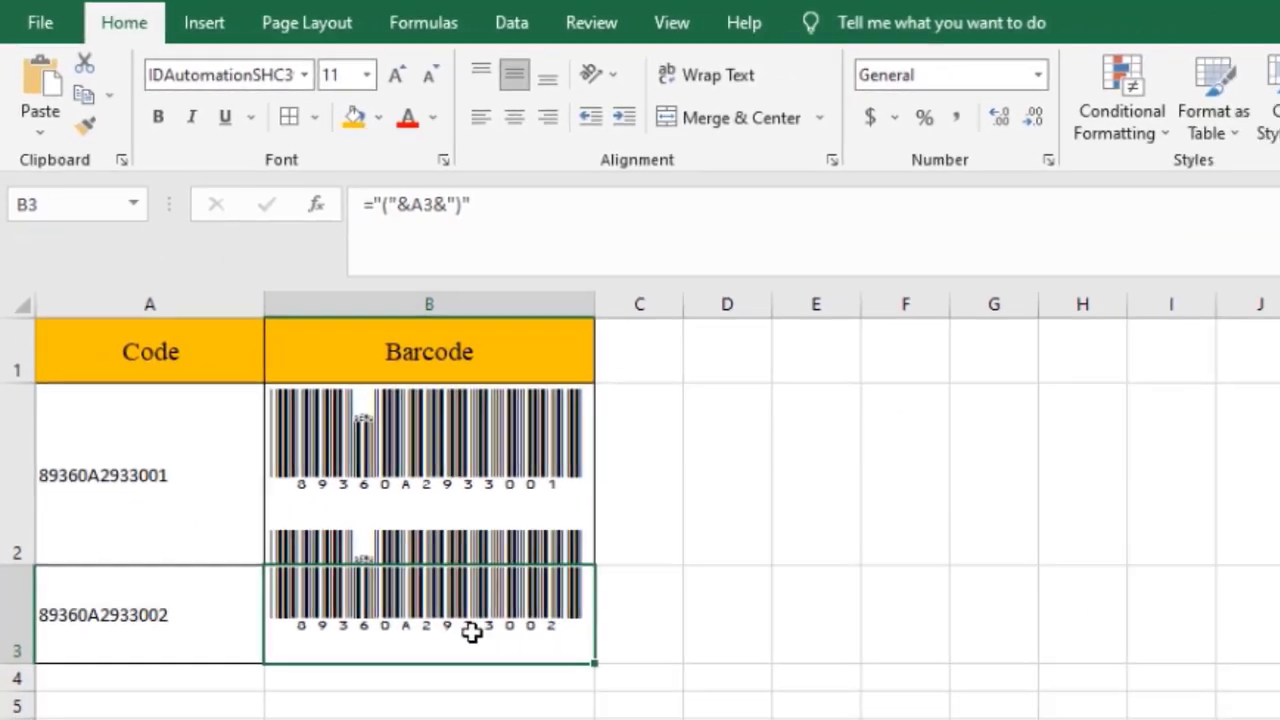
pyautogui.press('Up')
pyautogui.press('Right')
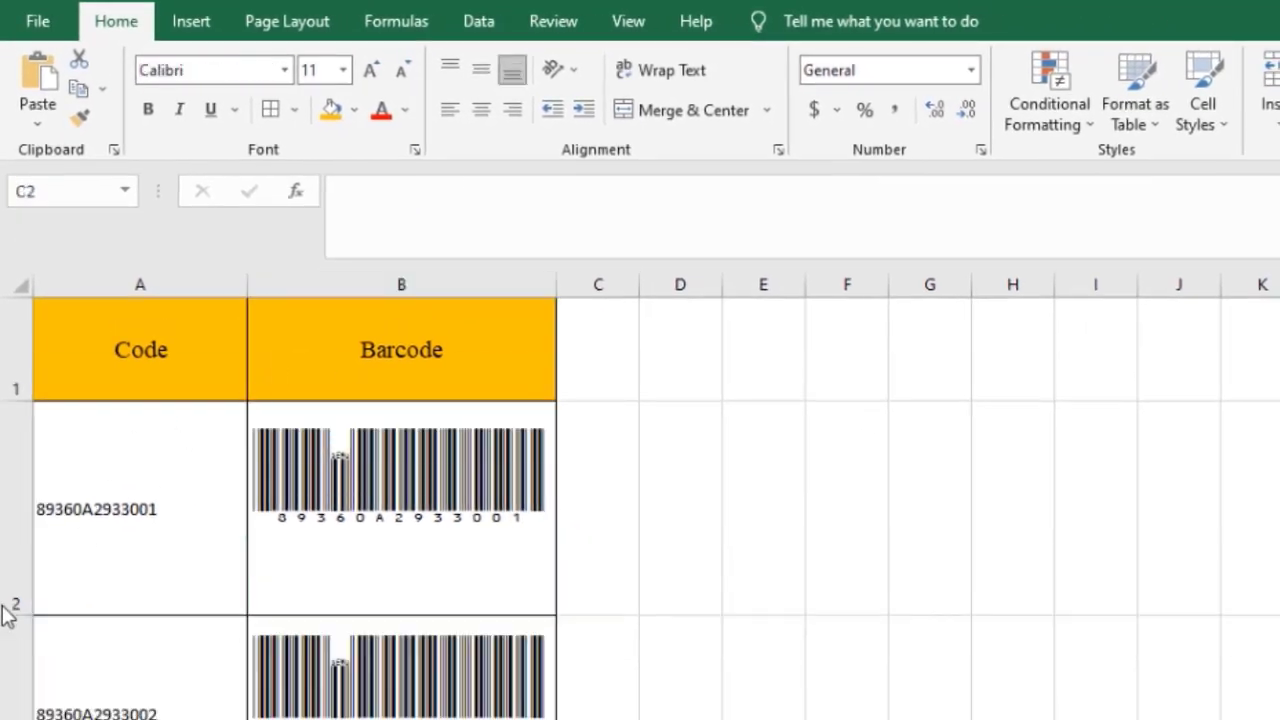
pyautogui.moveTo(24, 614); pyautogui.dragTo(27, 582)
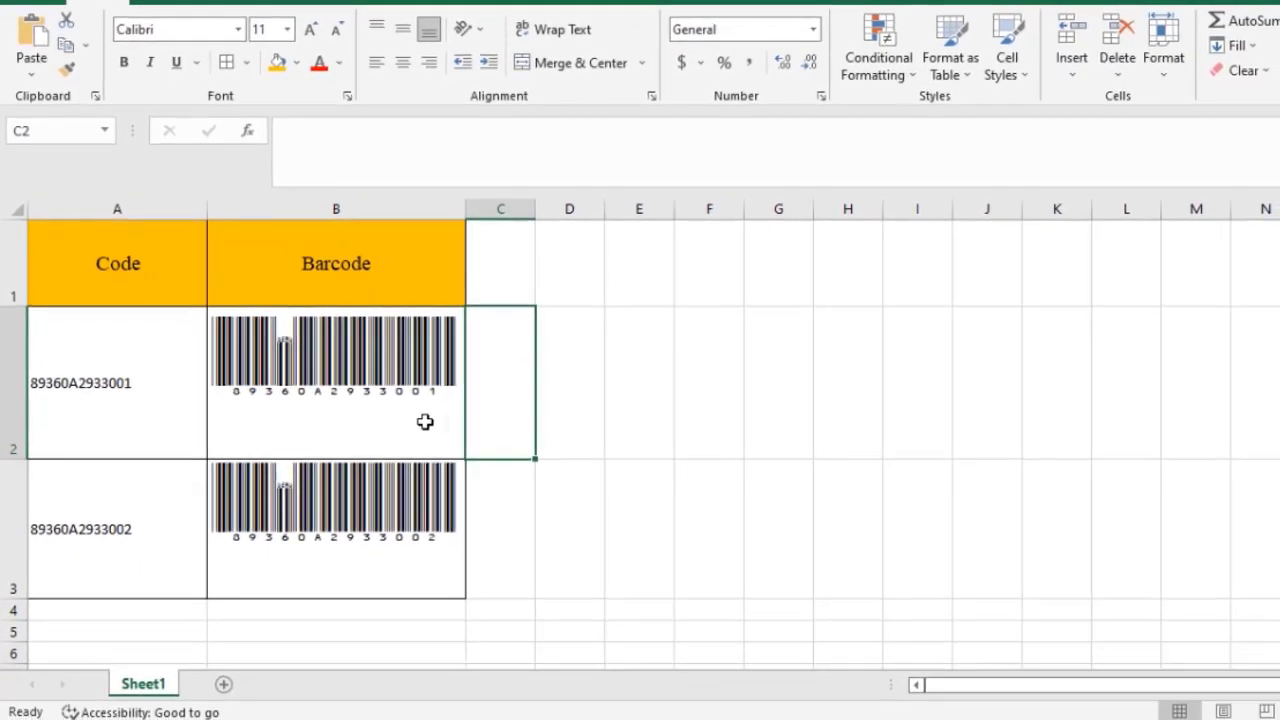
# Check the formulas and barcode font in B2 and B3.
pyautogui.click(309, 413)
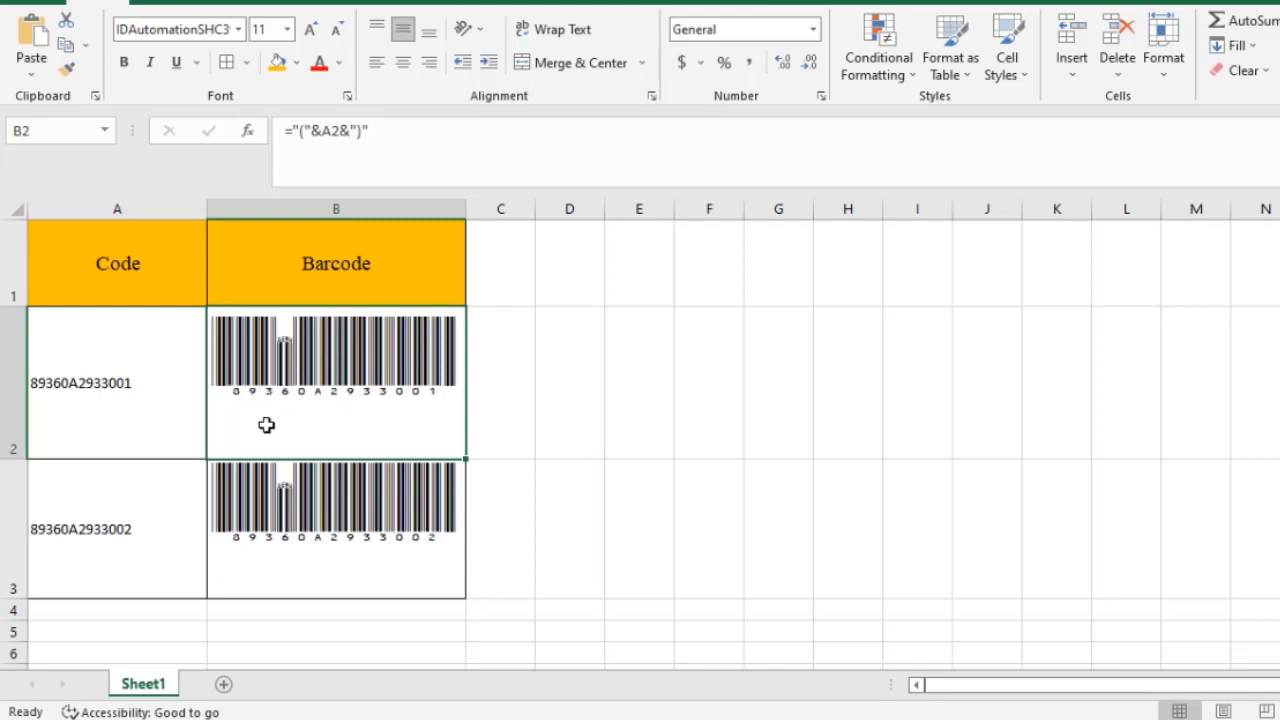
pyautogui.click(360, 485)
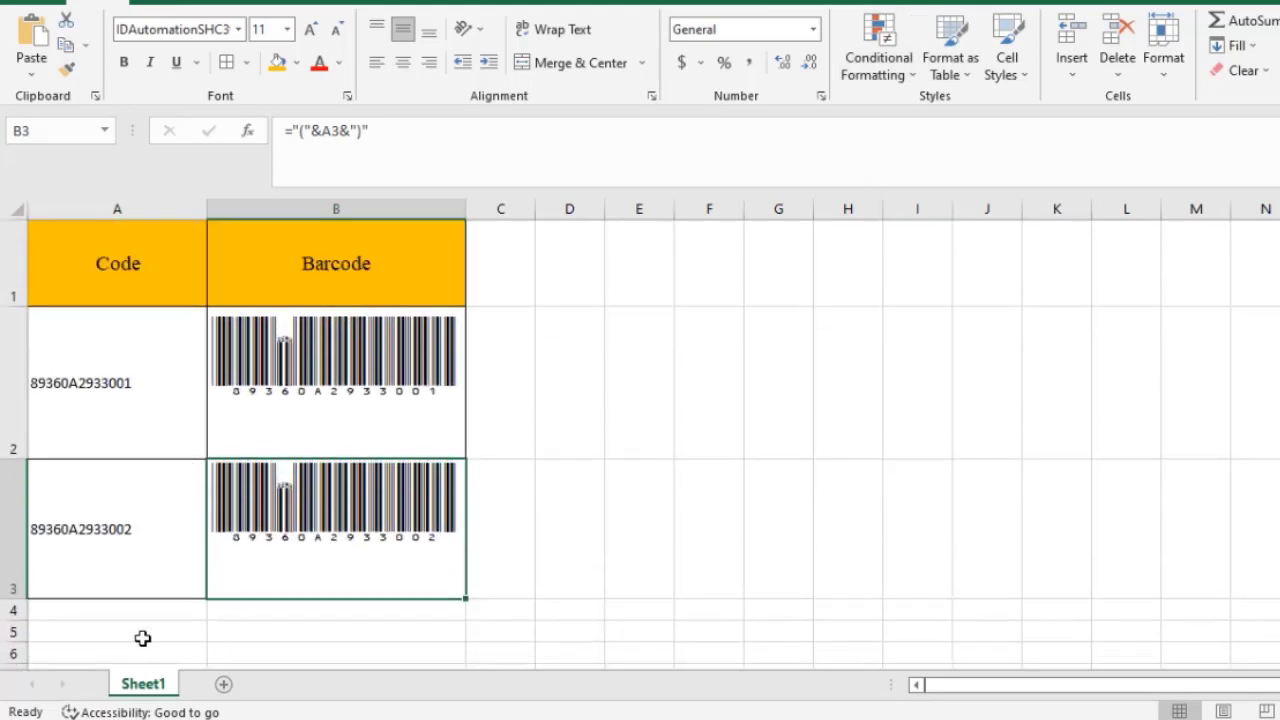
pyautogui.click(143, 612)
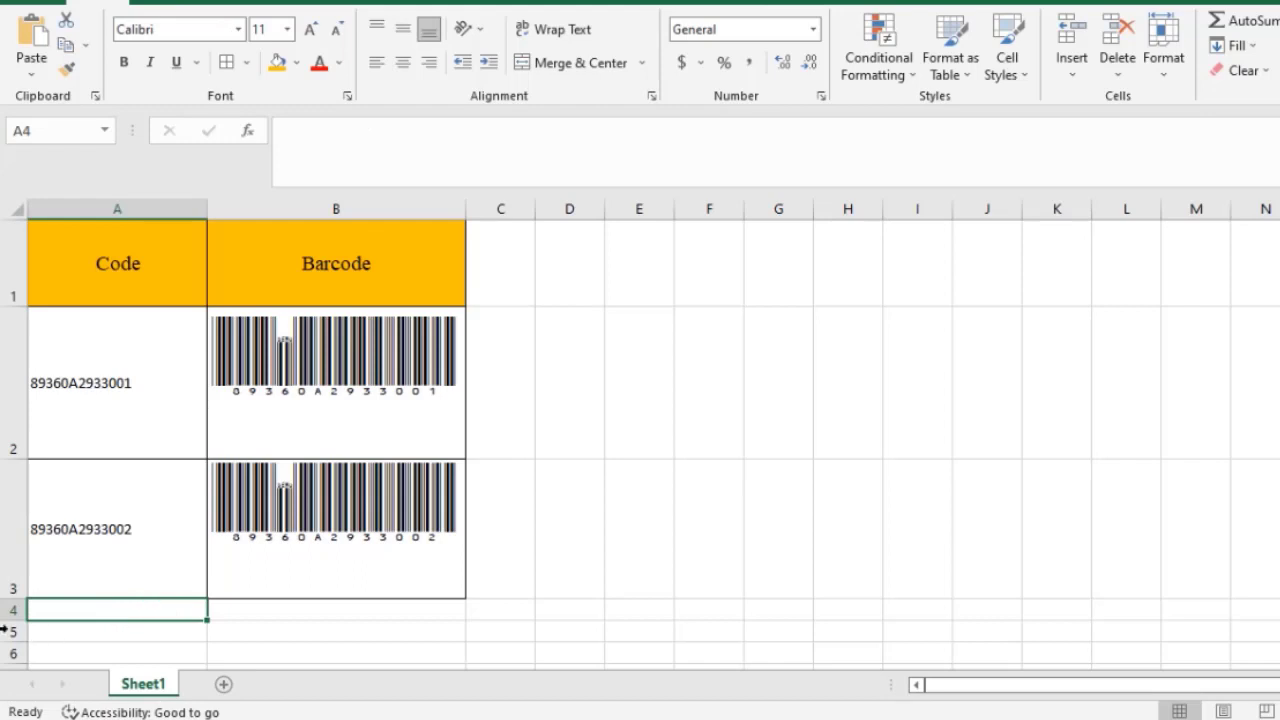
pyautogui.moveTo(5, 629); pyautogui.dragTo(5, 668)
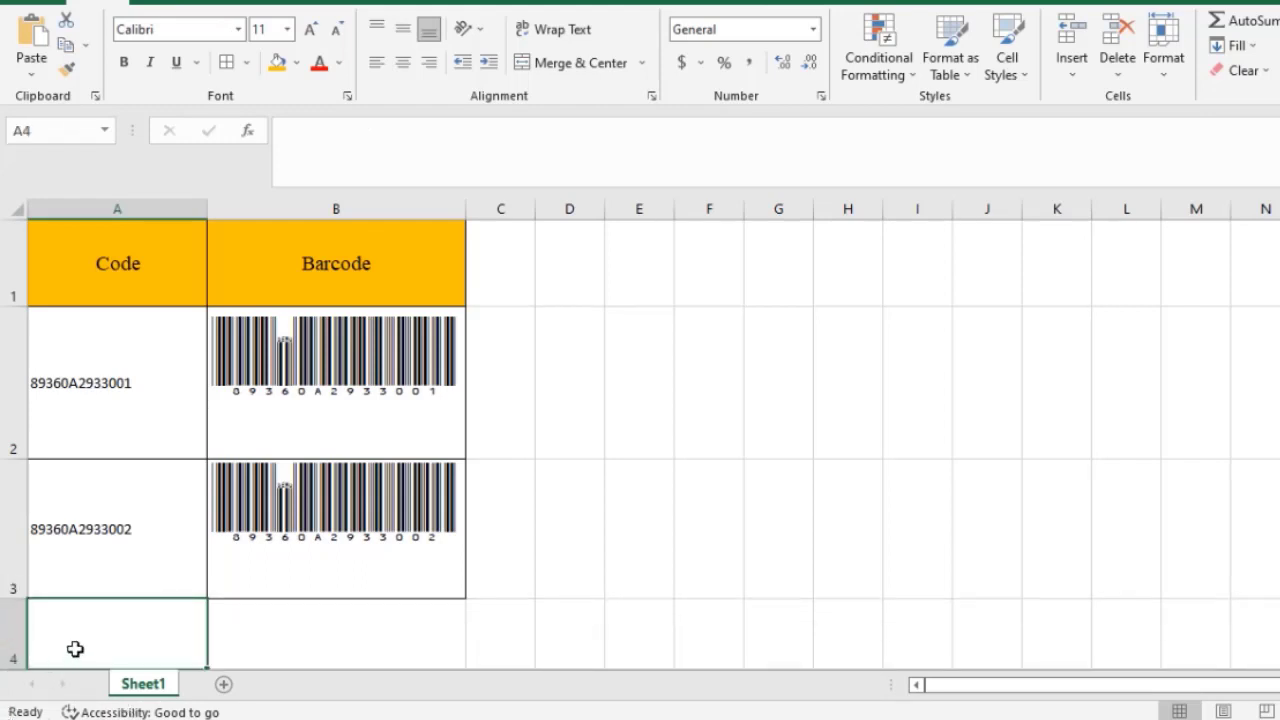
pyautogui.scroll(-1, 485, 524)
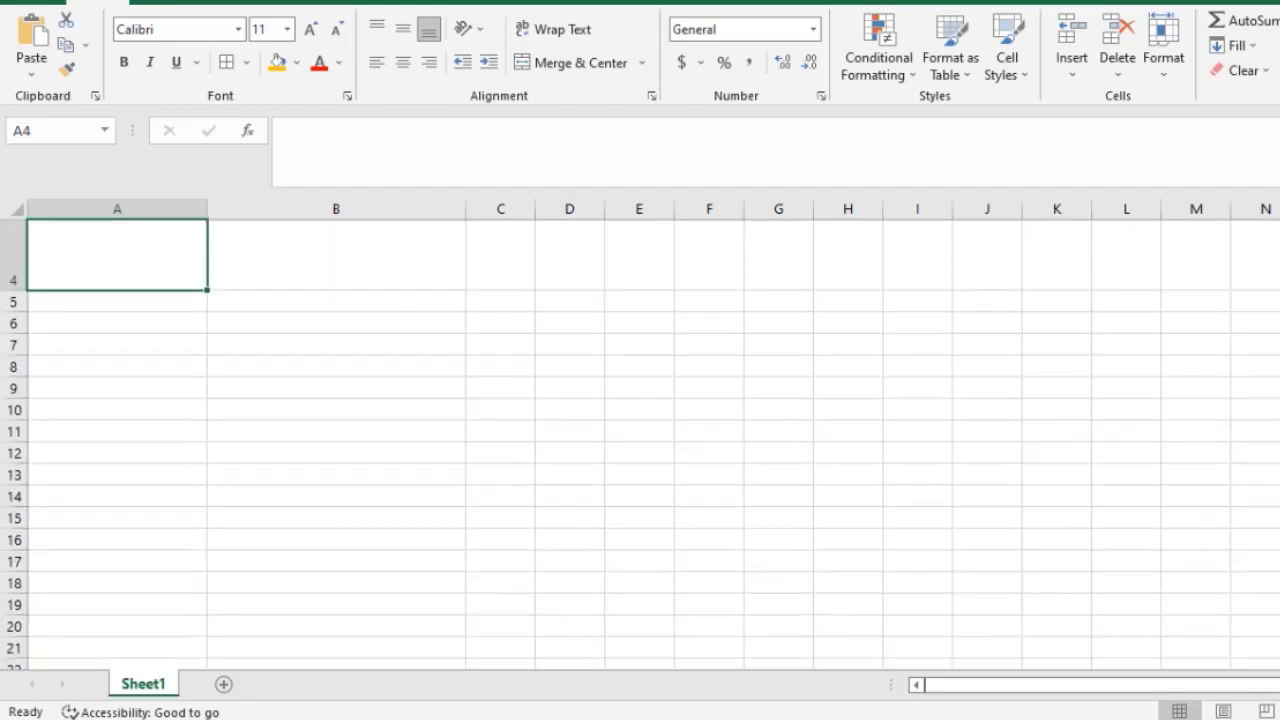
pyautogui.scroll(1, 485, 524)
# Fill A4 with 89360A2933003, copy the barcode formula into B4, and enlarge row 4.
pyautogui.click(129, 463)
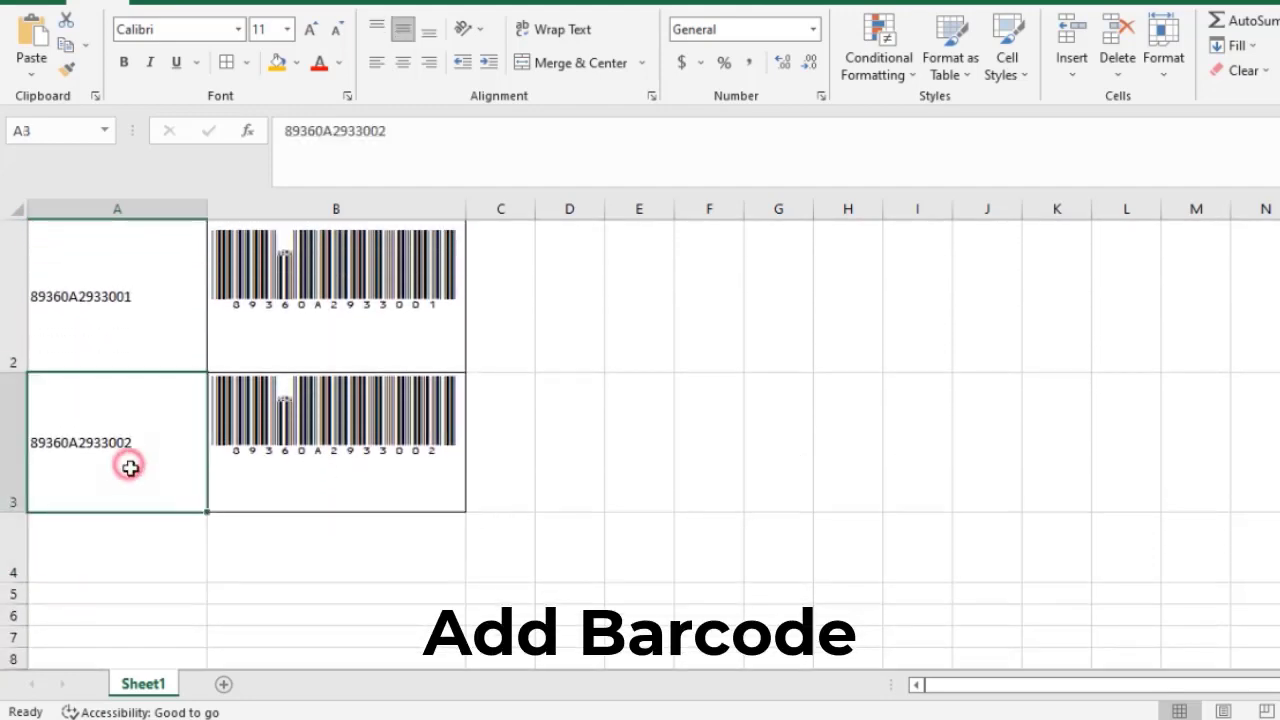
pyautogui.moveTo(210, 510); pyautogui.dragTo(205, 567)
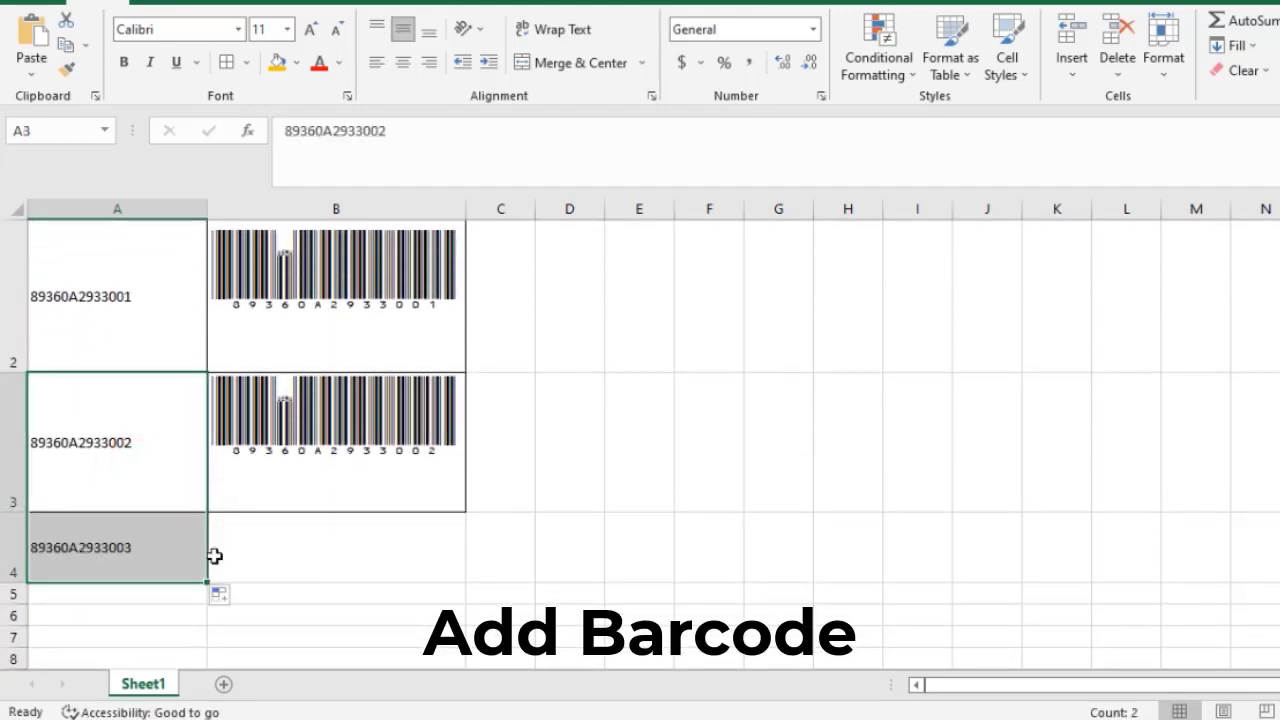
pyautogui.click(321, 481)
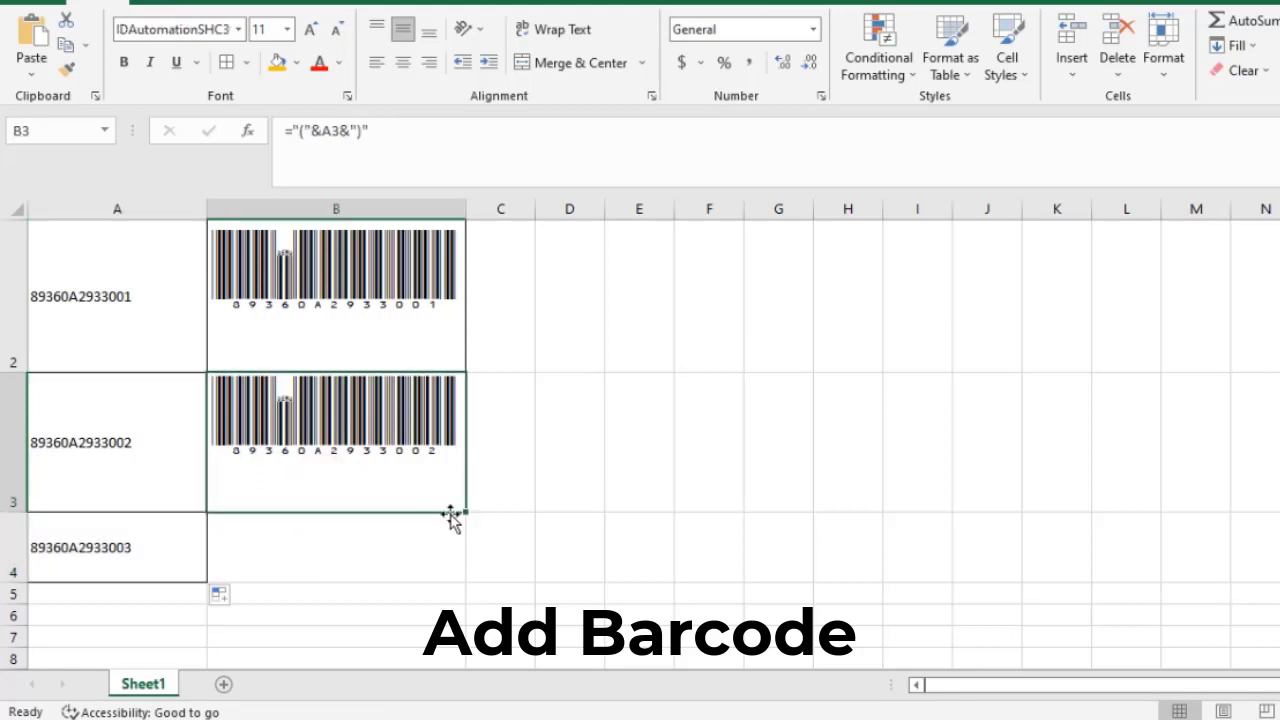
pyautogui.moveTo(465, 511); pyautogui.dragTo(463, 571)
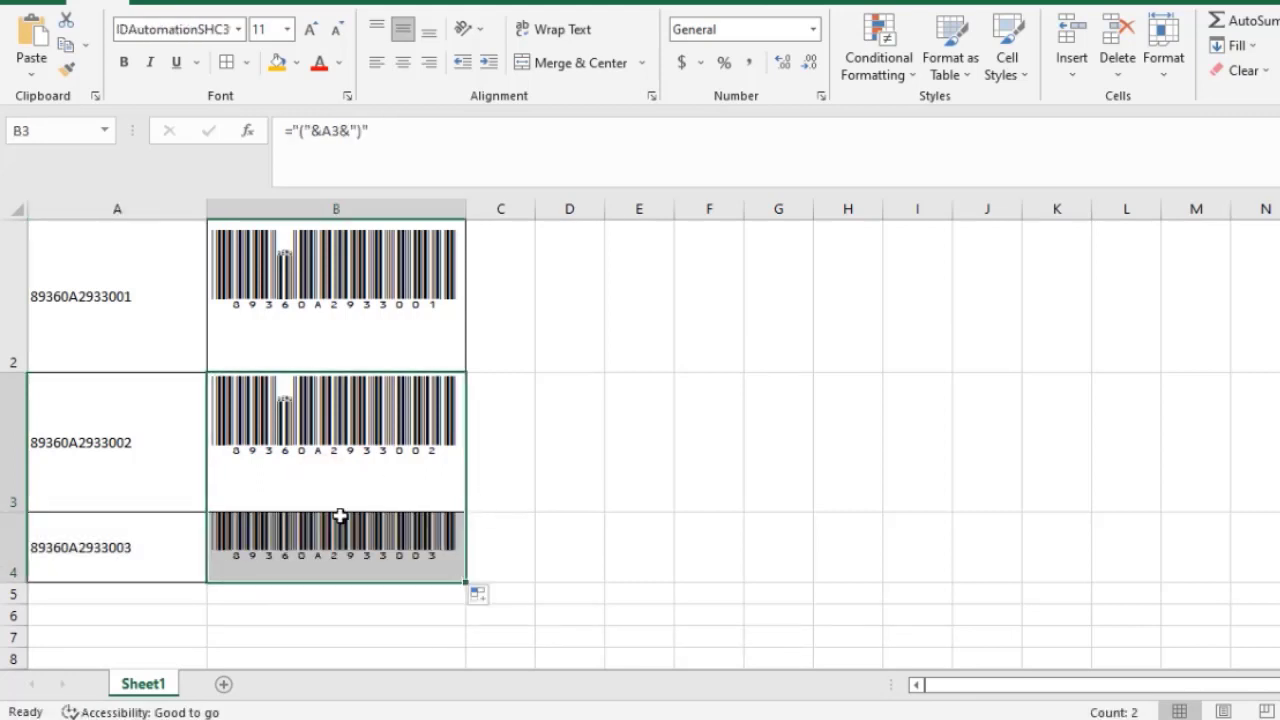
pyautogui.click(424, 563)
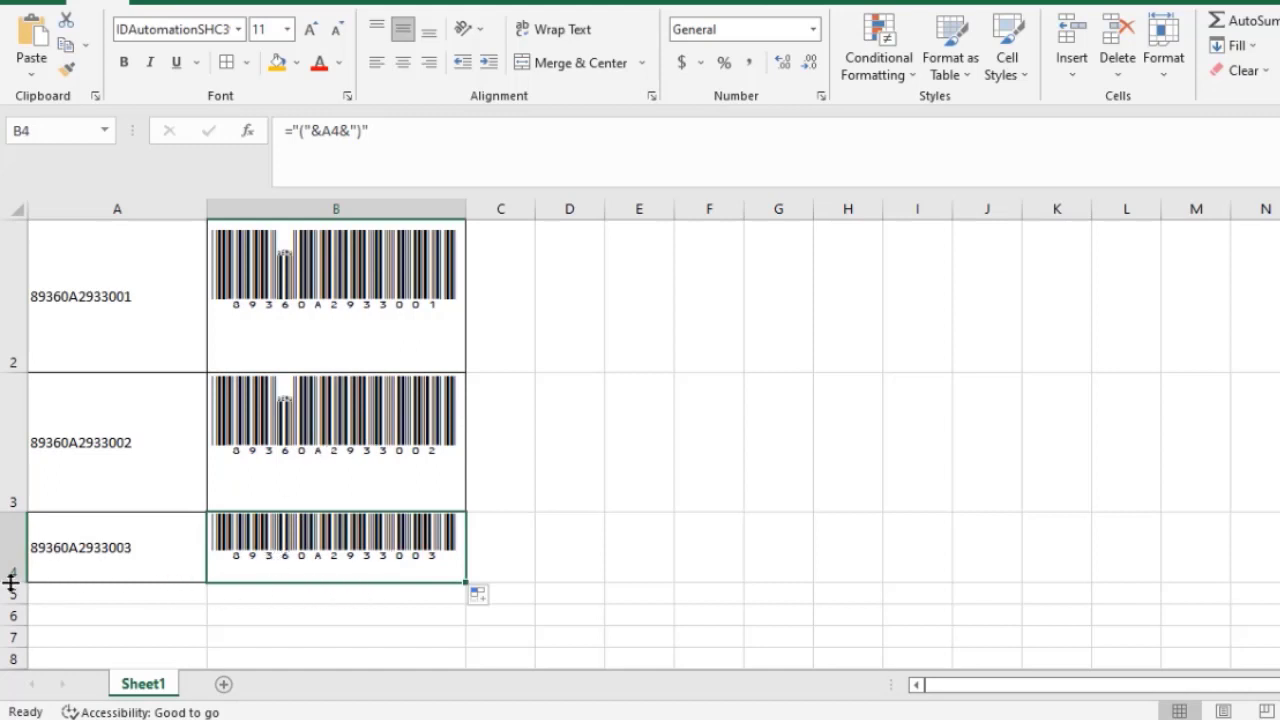
pyautogui.moveTo(17, 577); pyautogui.dragTo(17, 642)
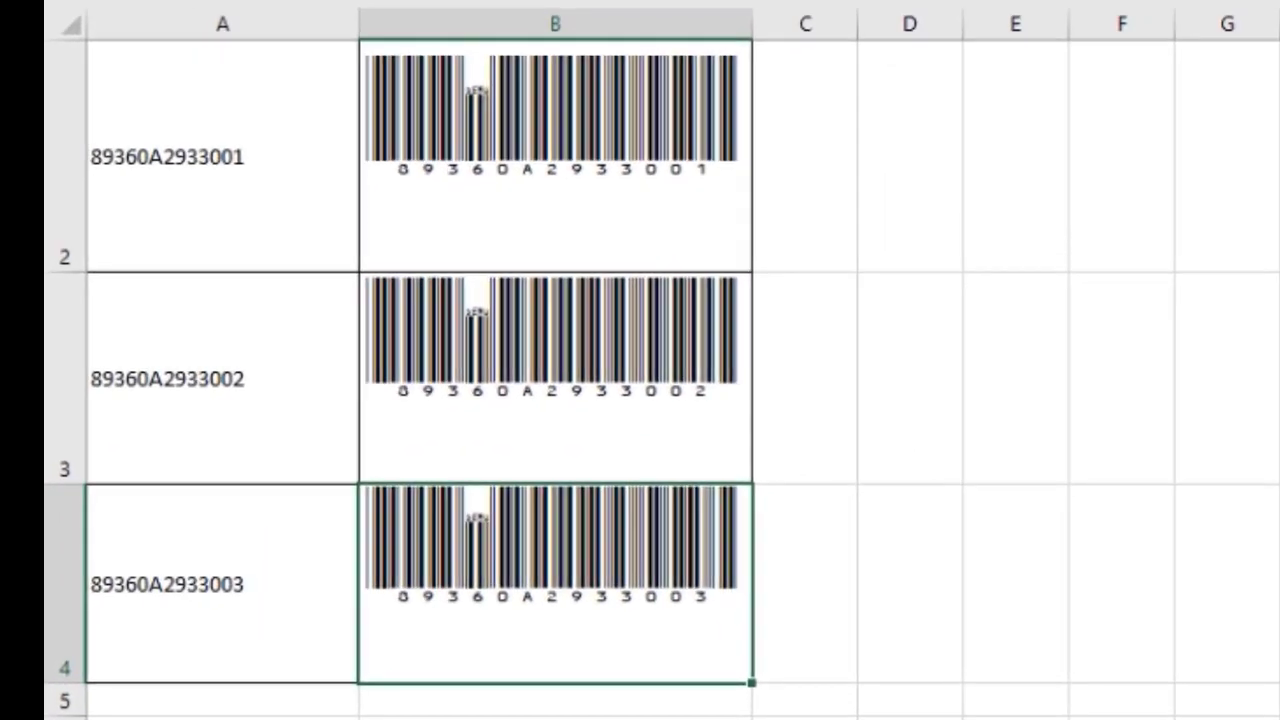
# Enlarge rows 2, 3 and 4 (row 4 to 130.50) so each barcode has space below it.
pyautogui.click(805, 156)
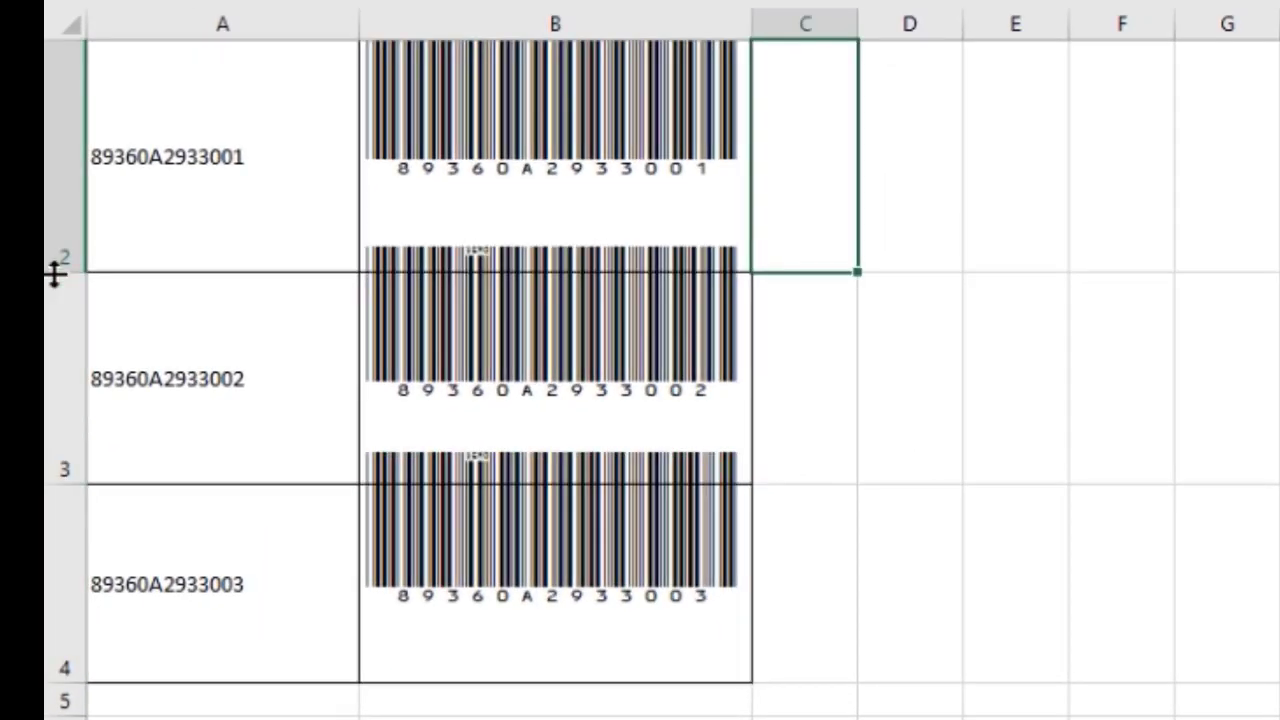
pyautogui.moveTo(51, 271); pyautogui.dragTo(51, 328)
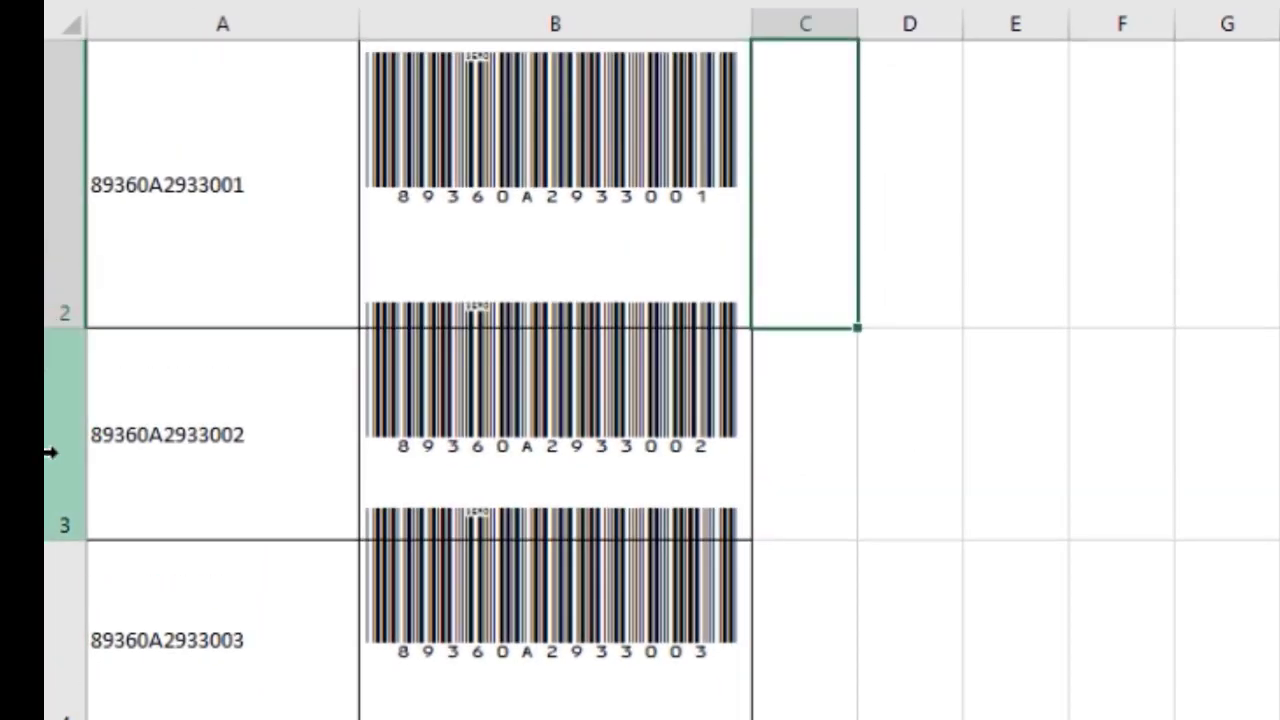
pyautogui.moveTo(66, 543); pyautogui.dragTo(51, 598)
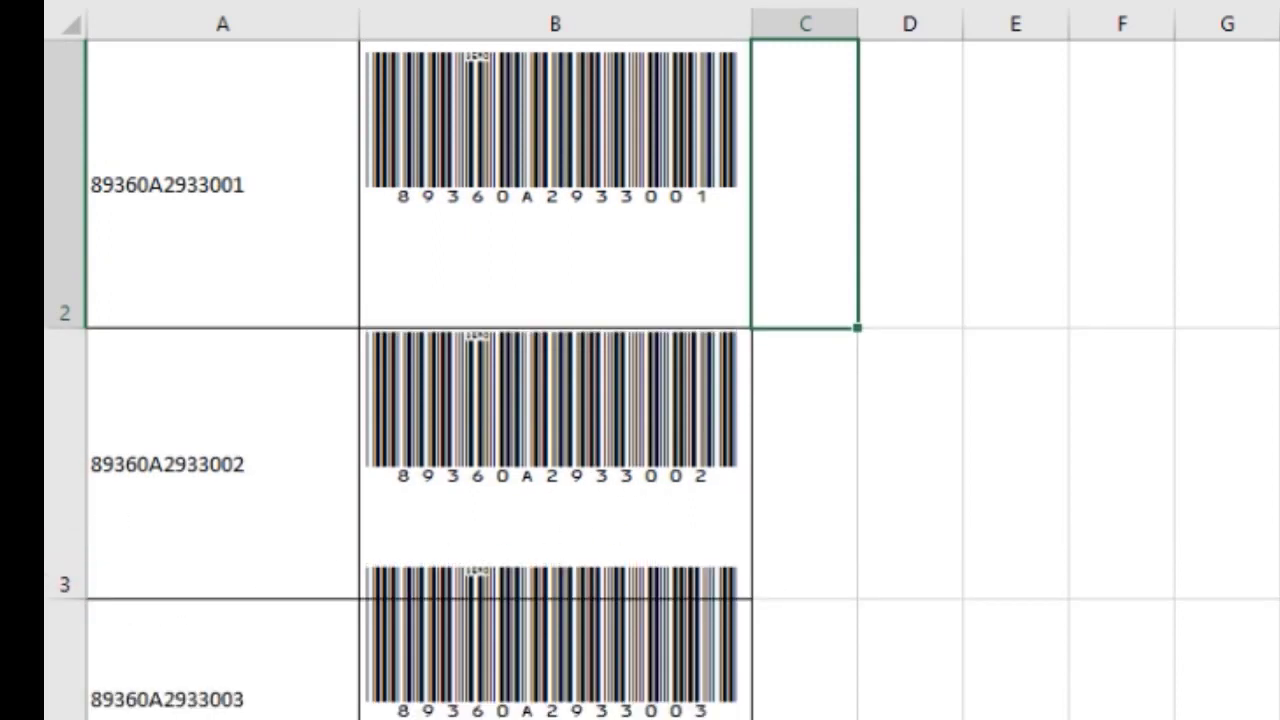
pyautogui.scroll(-3, 640, 380)
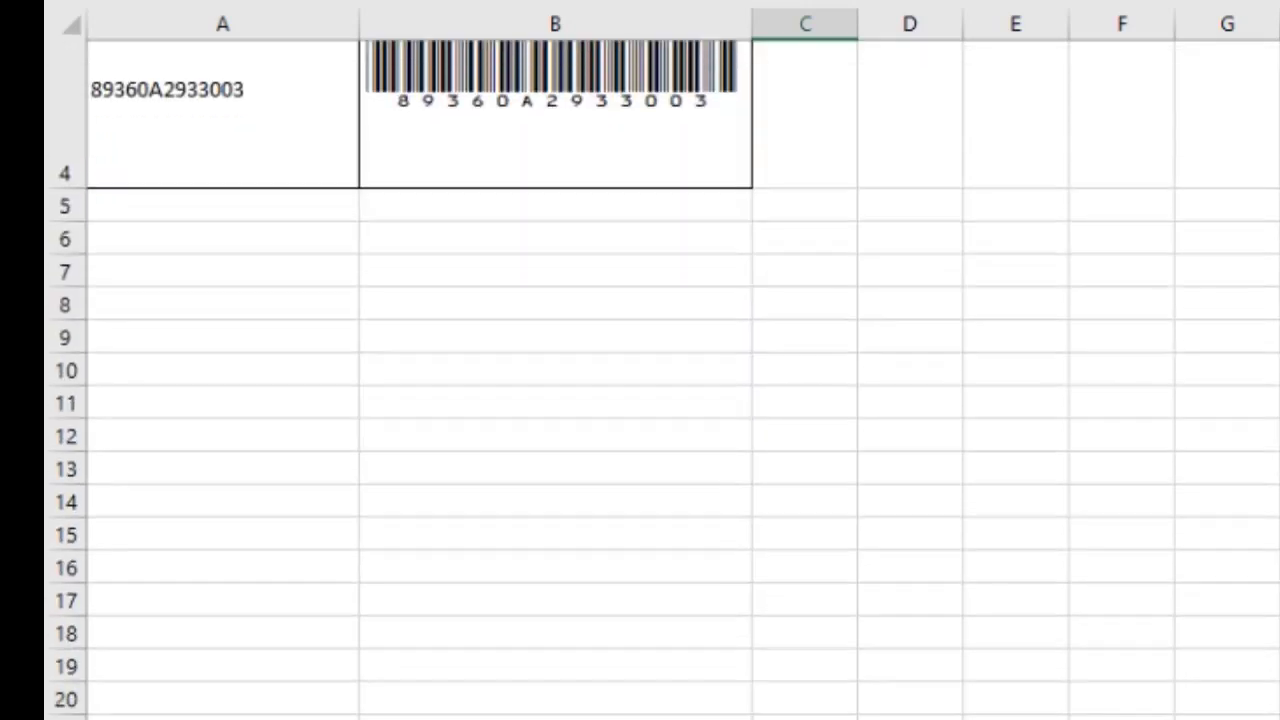
pyautogui.scroll(1, 640, 400)
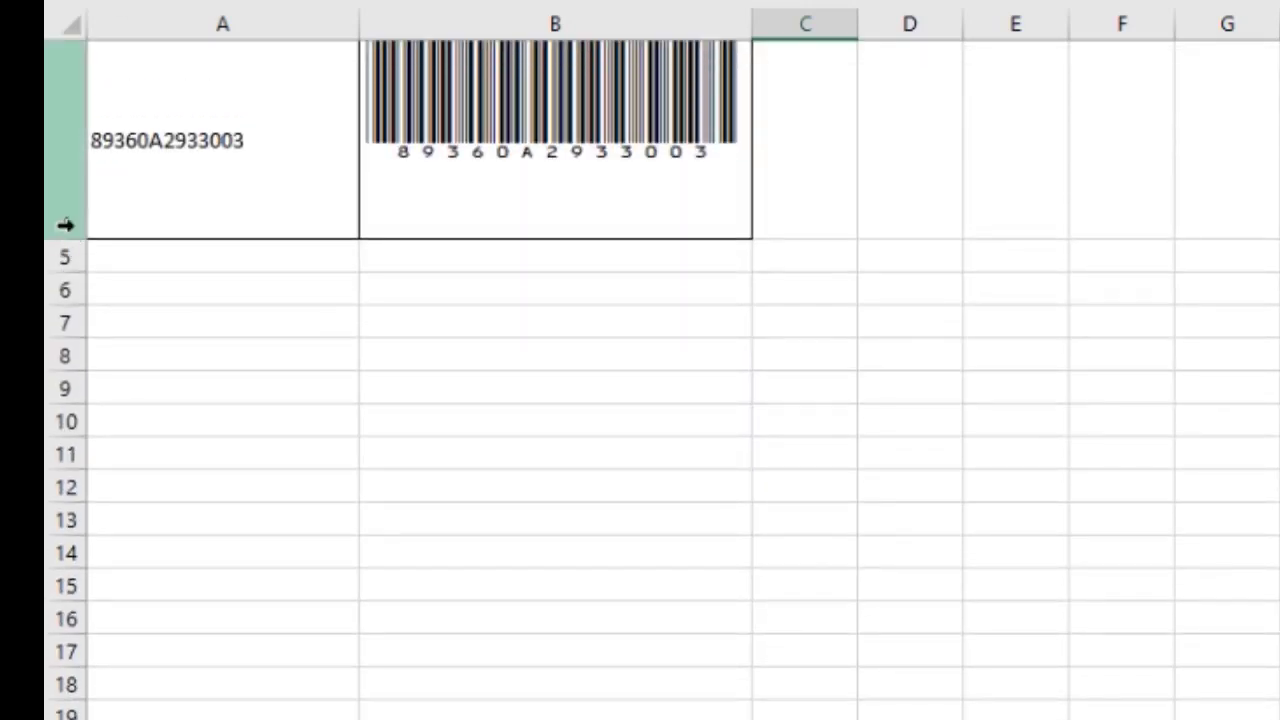
pyautogui.moveTo(75, 231); pyautogui.dragTo(63, 332)
pyautogui.scroll(2, 749, 160)
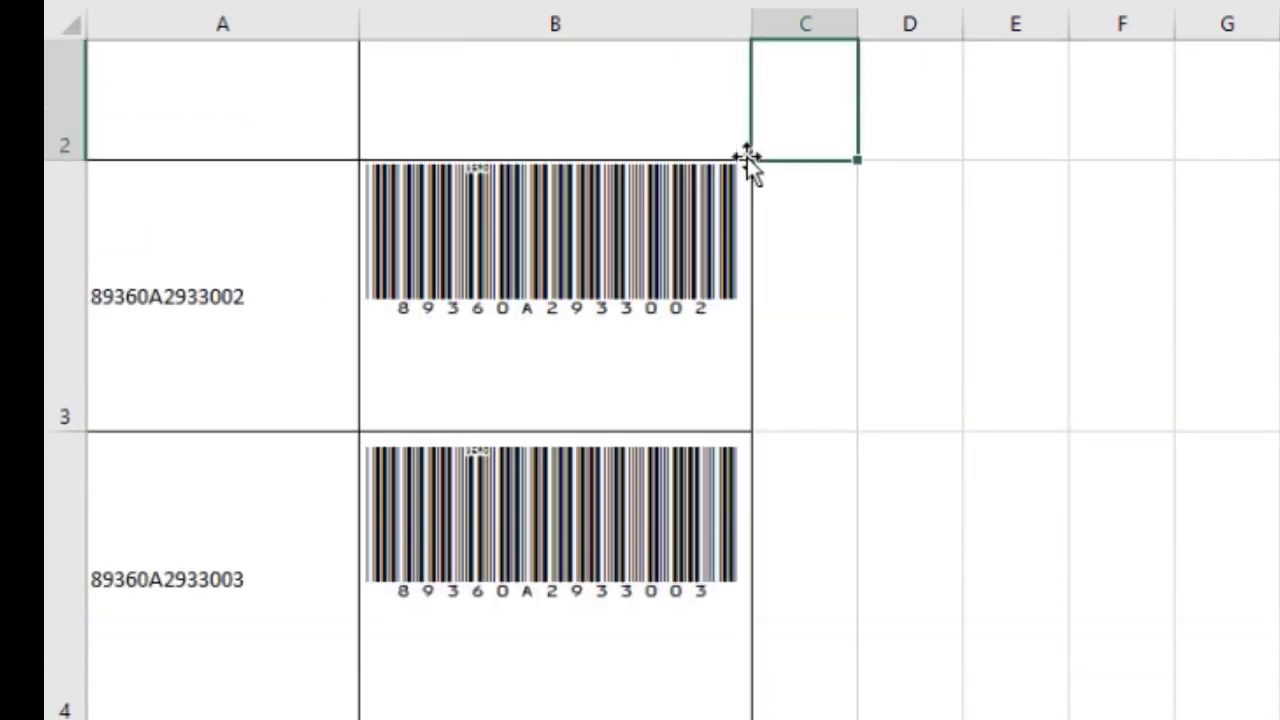
pyautogui.scroll(1, 857, 287)
pyautogui.click(297, 143)
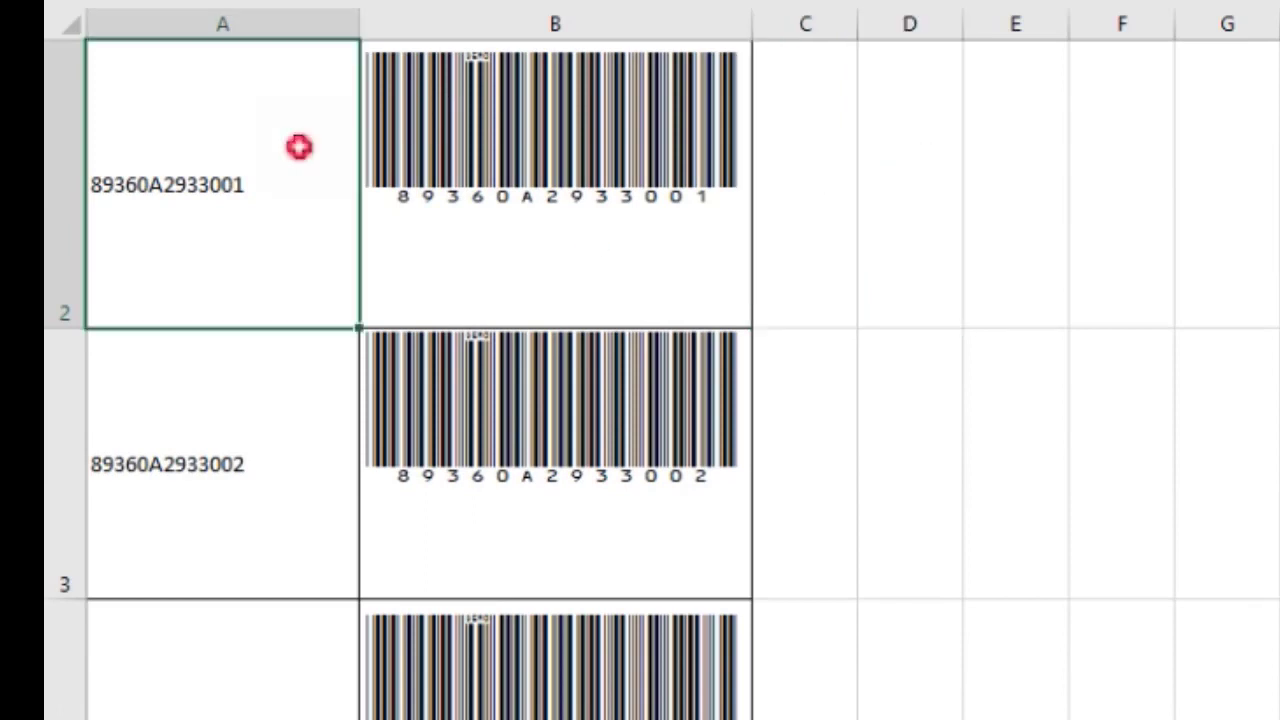
pyautogui.click(514, 206)
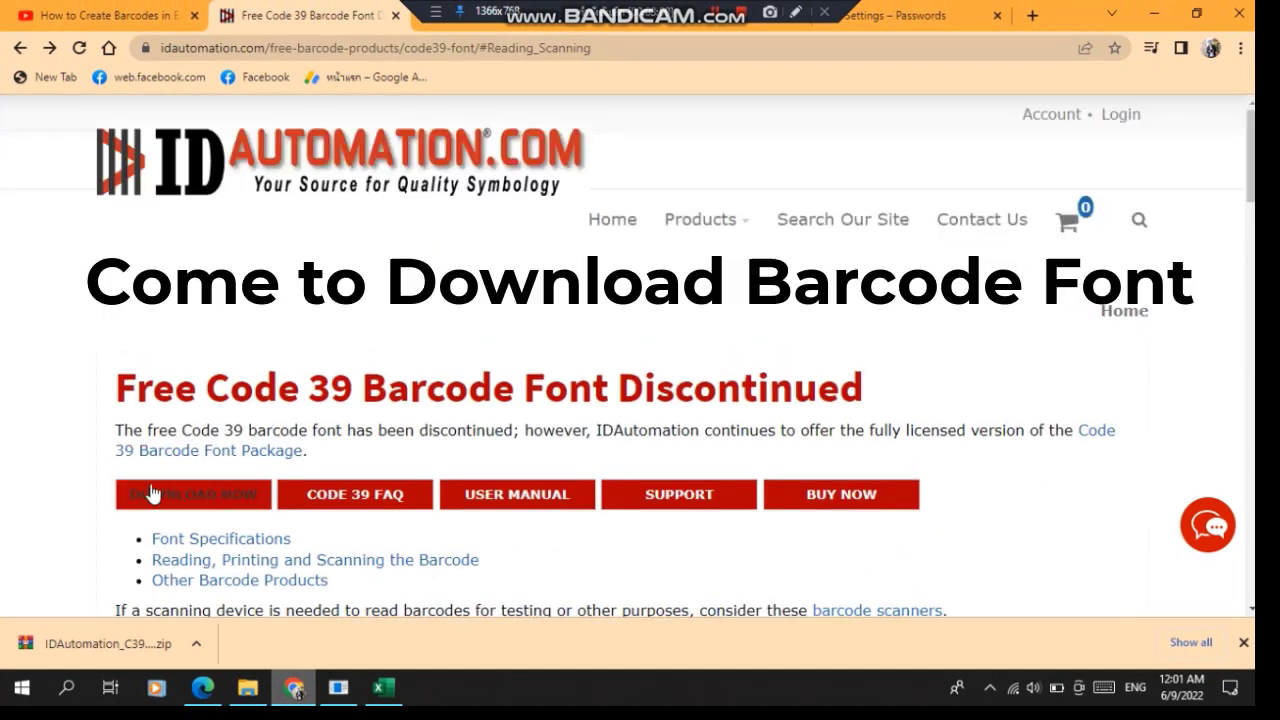
# Download the free IDAutomation Code 39 barcode font and bring up its folder in File Explorer.
pyautogui.click(150, 494)
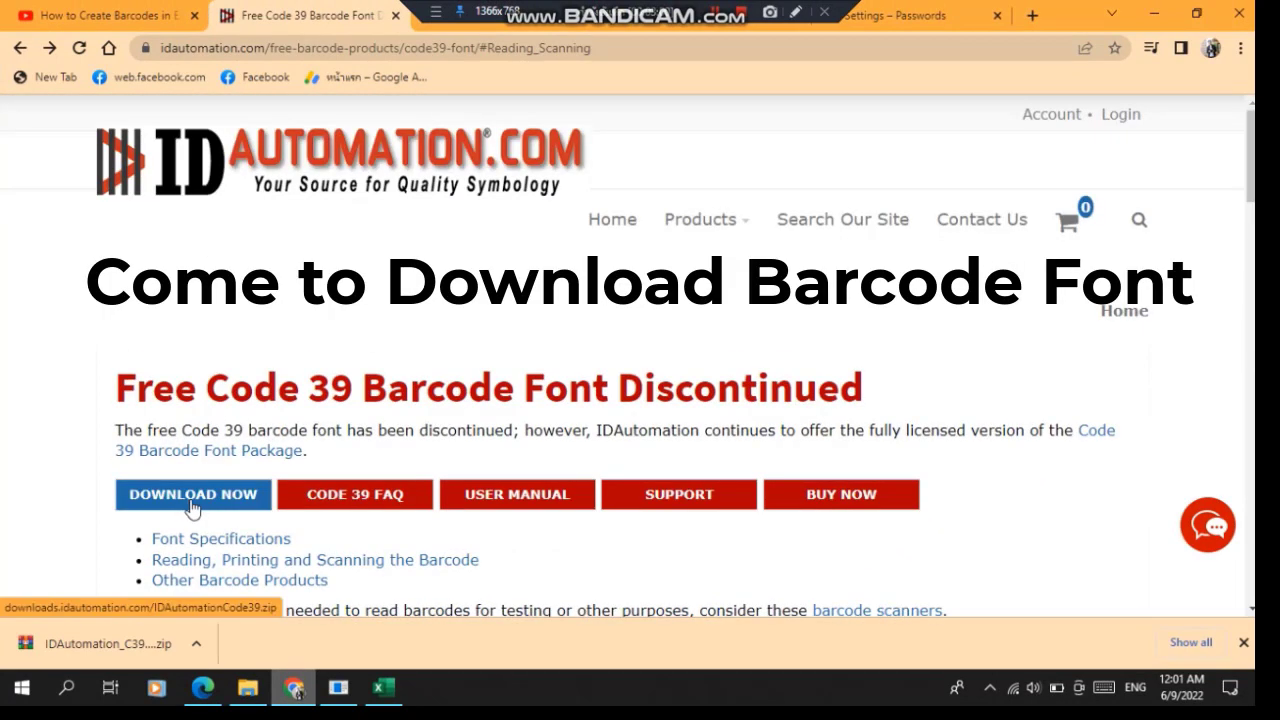
pyautogui.click(247, 687)
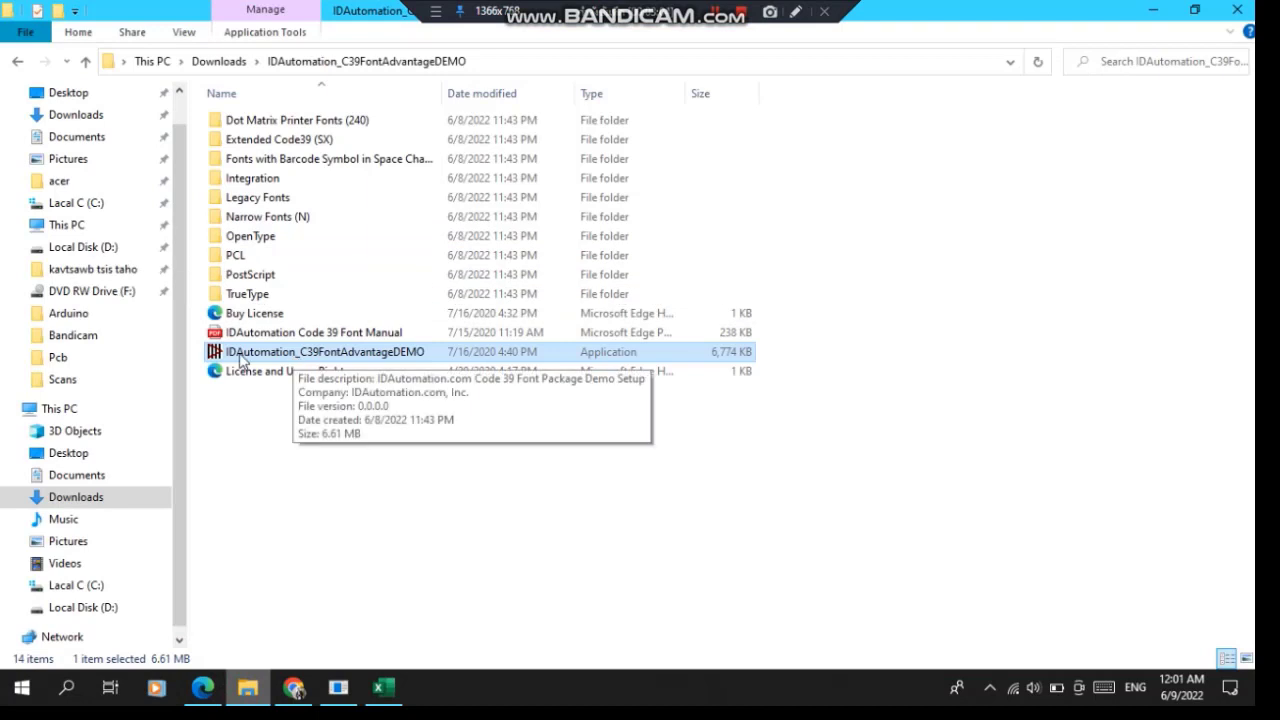
# Open the IDAutomation_C39FontAdvantageDEMO folder from Downloads, select its installer, then return to the Excel sheet.
pyautogui.hotkey('alt', 'Up')
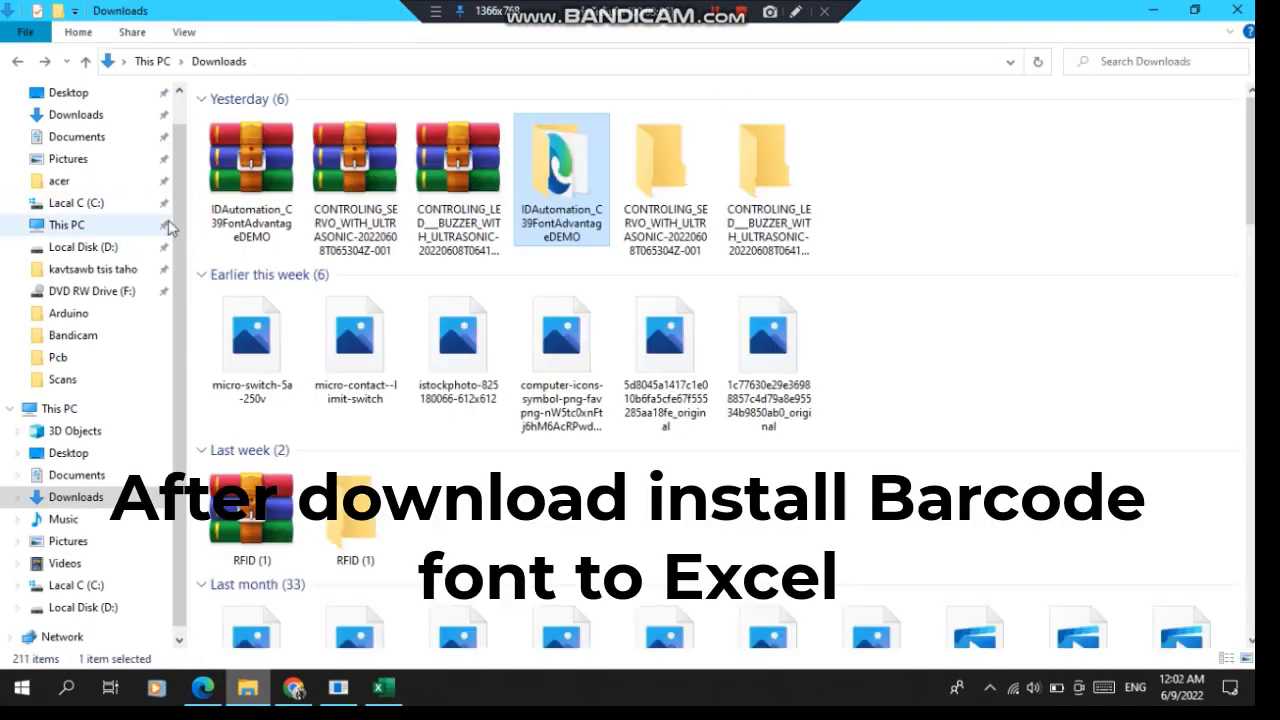
pyautogui.click(236, 163)
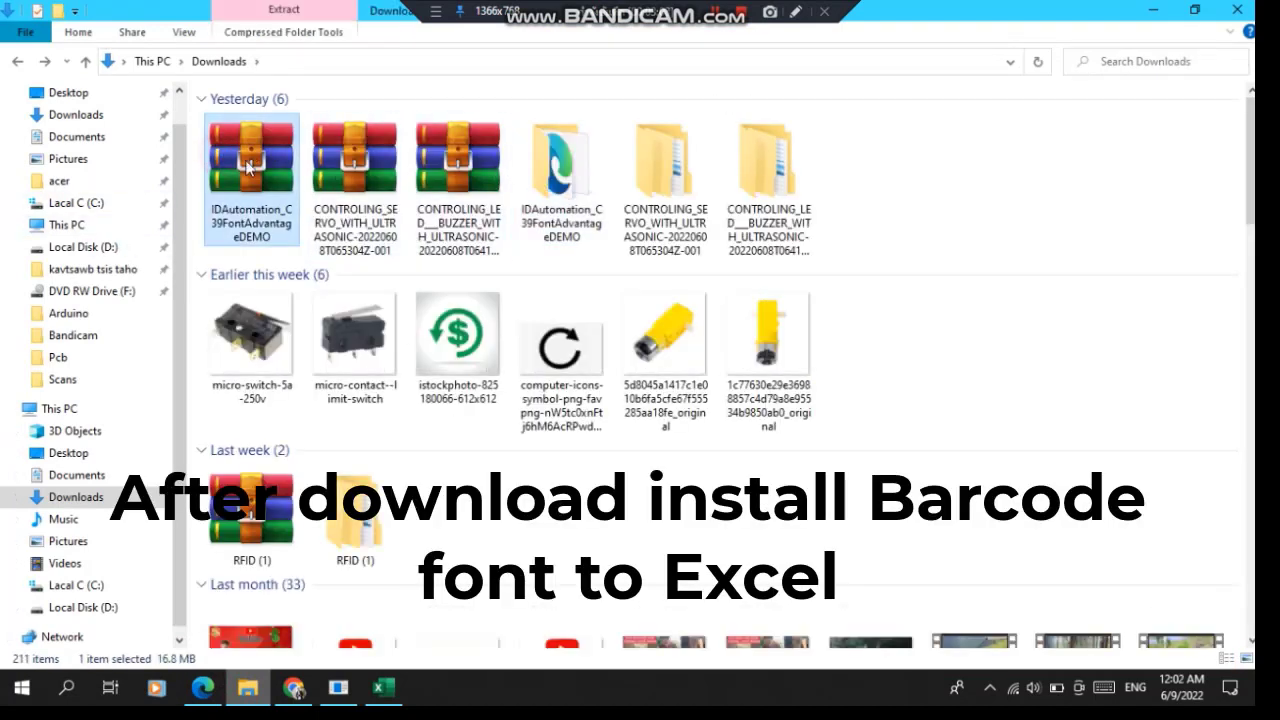
pyautogui.click(556, 170)
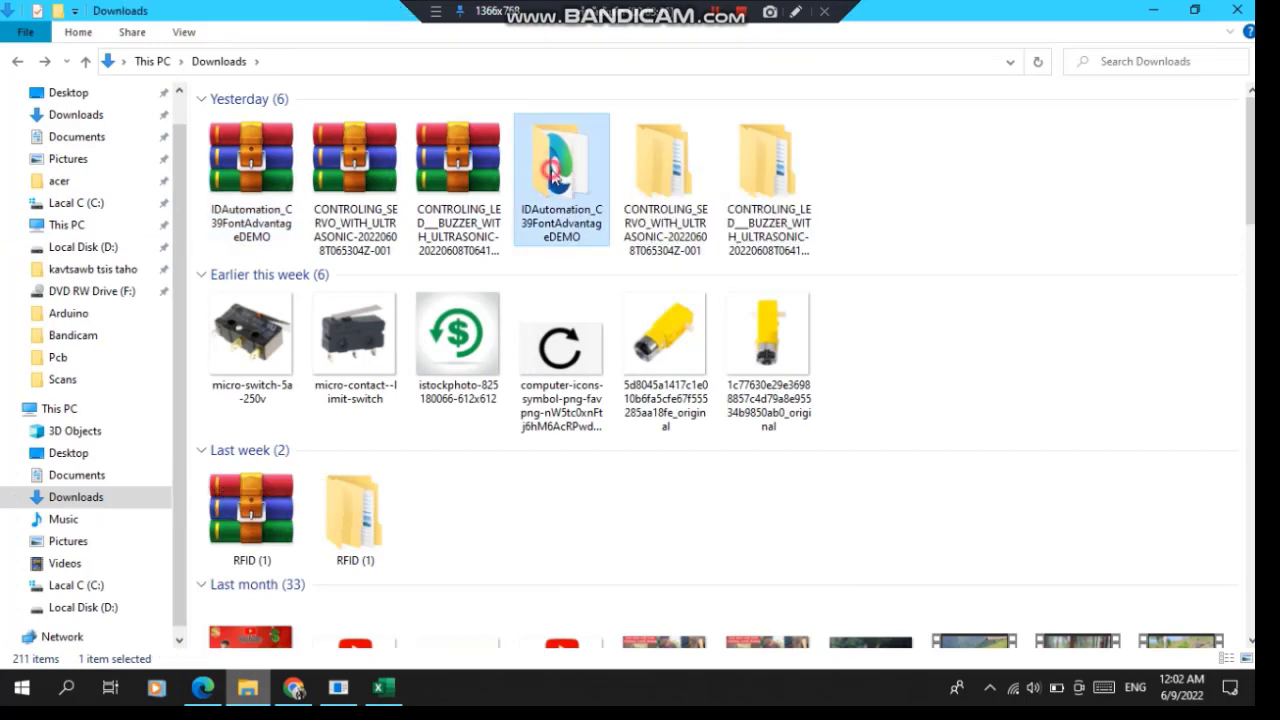
pyautogui.doubleClick(553, 172)
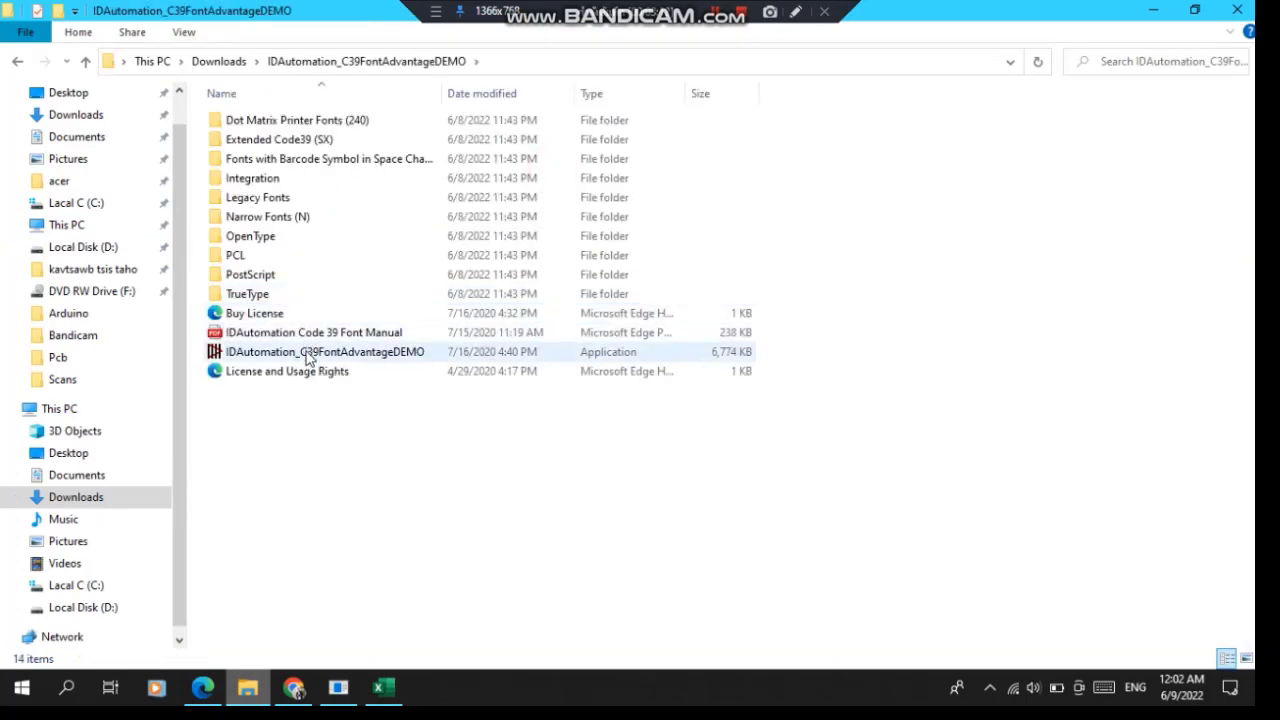
pyautogui.click(307, 355)
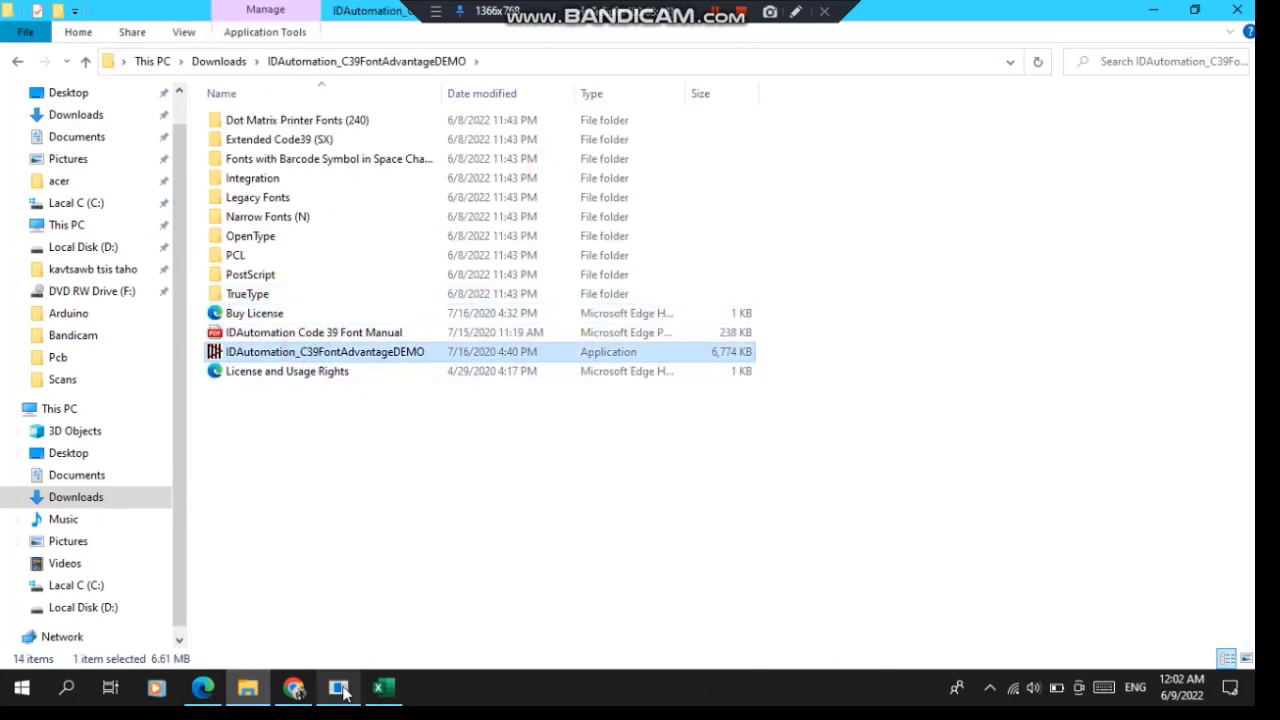
pyautogui.click(379, 689)
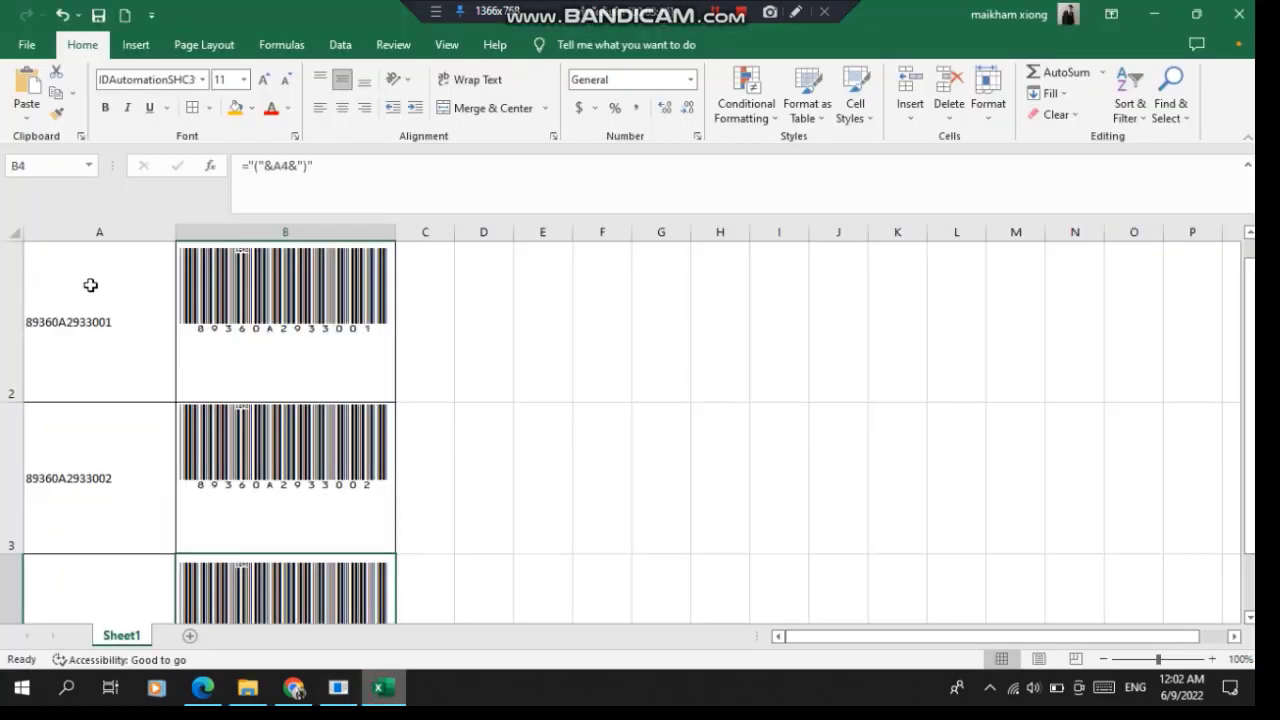
pyautogui.scroll(2, 303, 328)
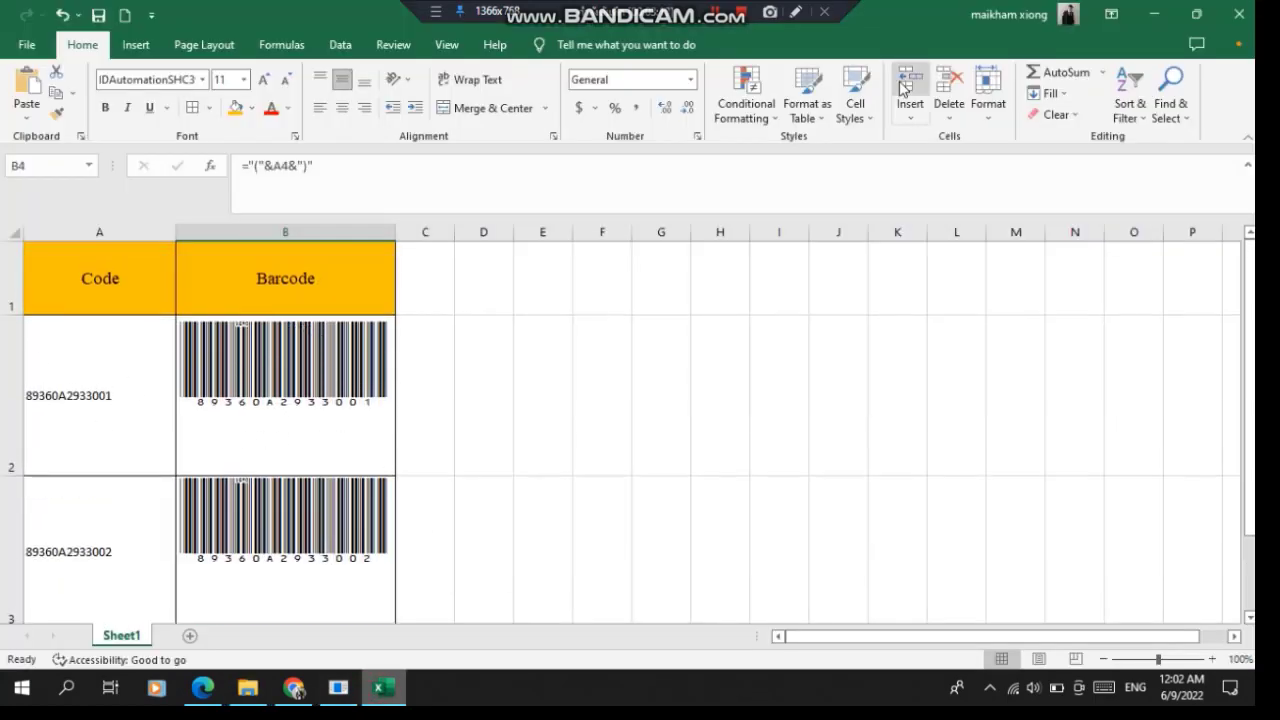